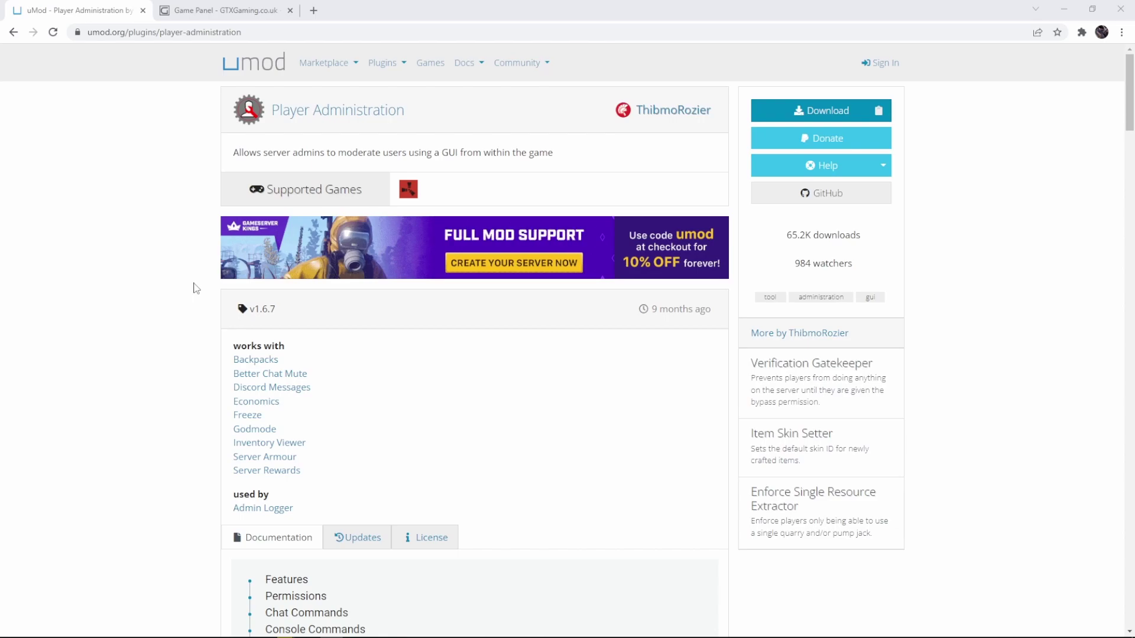
Review the plugin's documentation and feature list on the Player Administration page.
{"action": "scroll", "coordinate": [196, 288], "scroll_direction": "down", "scroll_amount": 7}
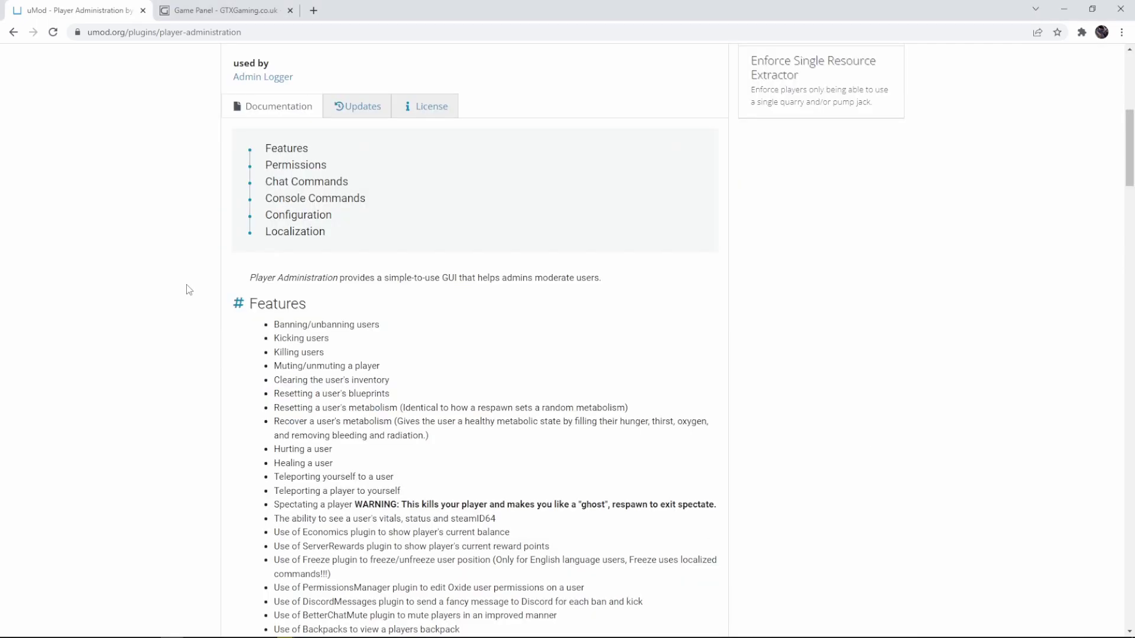
{"action": "scroll", "coordinate": [184, 294], "scroll_direction": "down", "scroll_amount": 2}
{"action": "scroll", "coordinate": [291, 229], "scroll_direction": "up", "scroll_amount": 1}
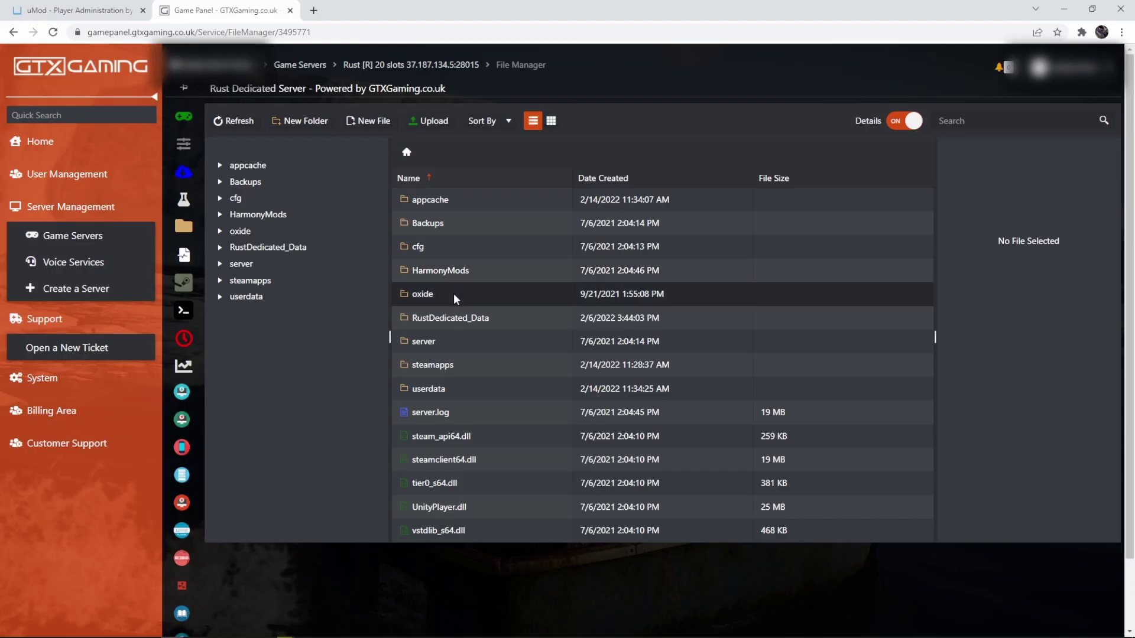
Go to the server's oxide/plugins folder and select the PlayerAdministration.cs file.
{"action": "left_click", "coordinate": [455, 292]}
{"action": "double_click", "coordinate": [460, 291]}
{"action": "double_click", "coordinate": [445, 296]}
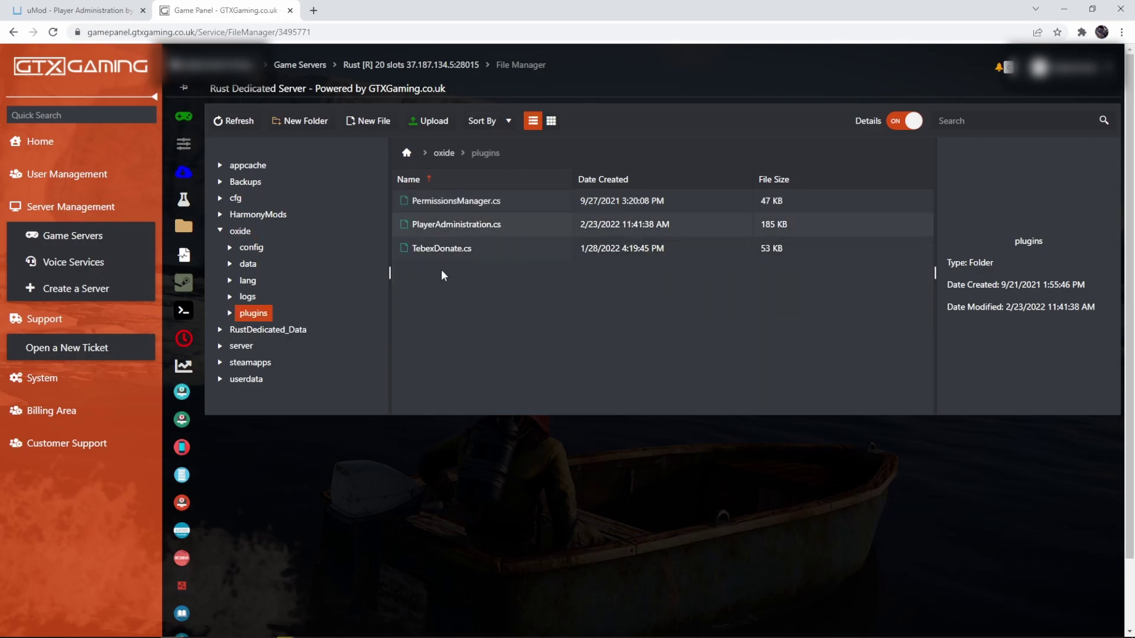
{"action": "left_click", "coordinate": [460, 217]}
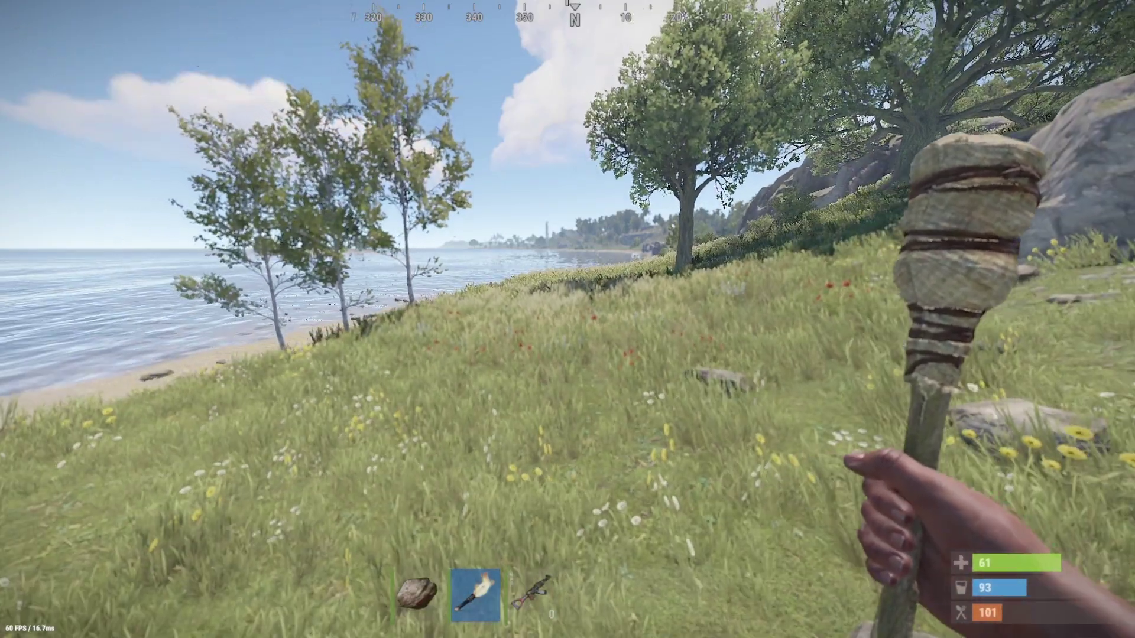
Launch the permissions manager in game with the /perms chat command and open the vip group's playeradministration permissions.
{"action": "key", "text": "a"}
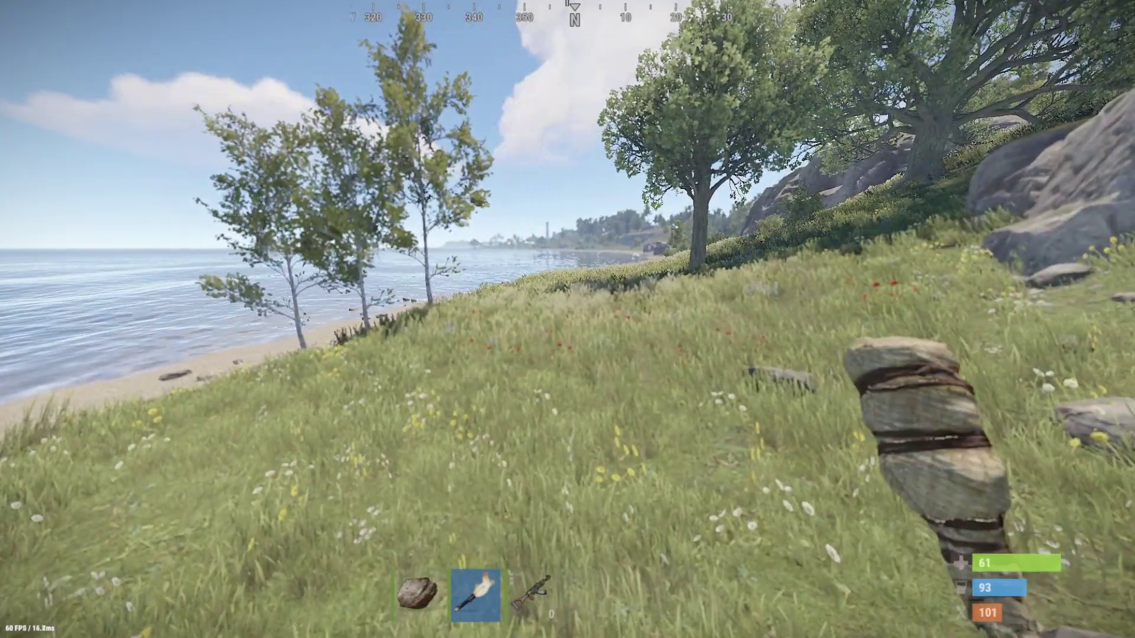
{"action": "key", "text": "Return"}
{"action": "type", "text": "/perms"}
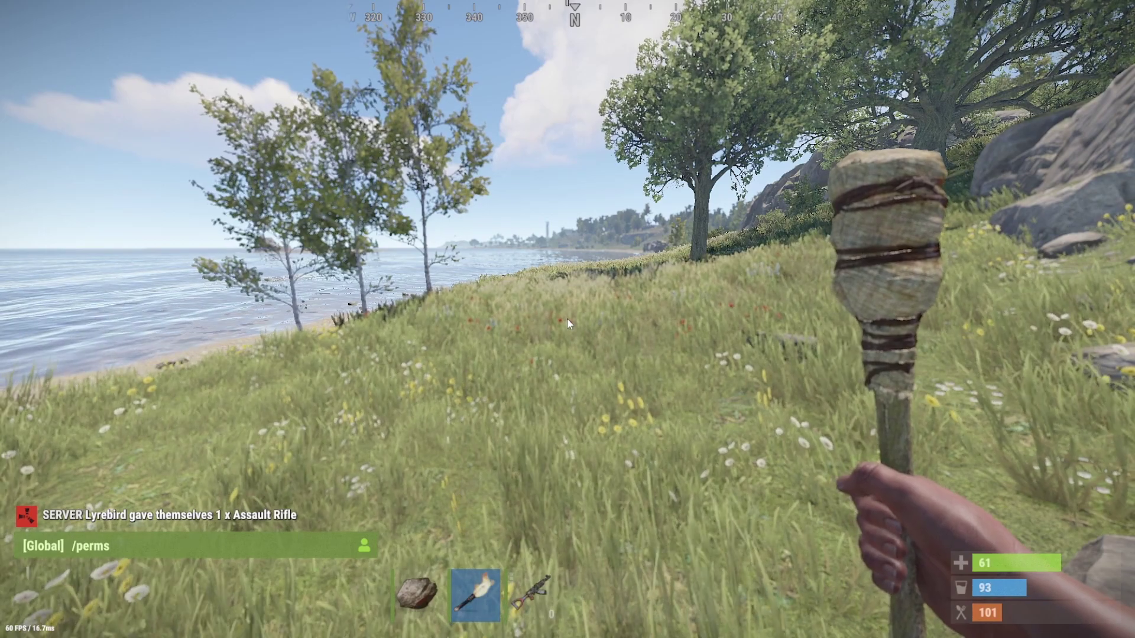
{"action": "key", "text": "Return"}
{"action": "left_click", "coordinate": [568, 558]}
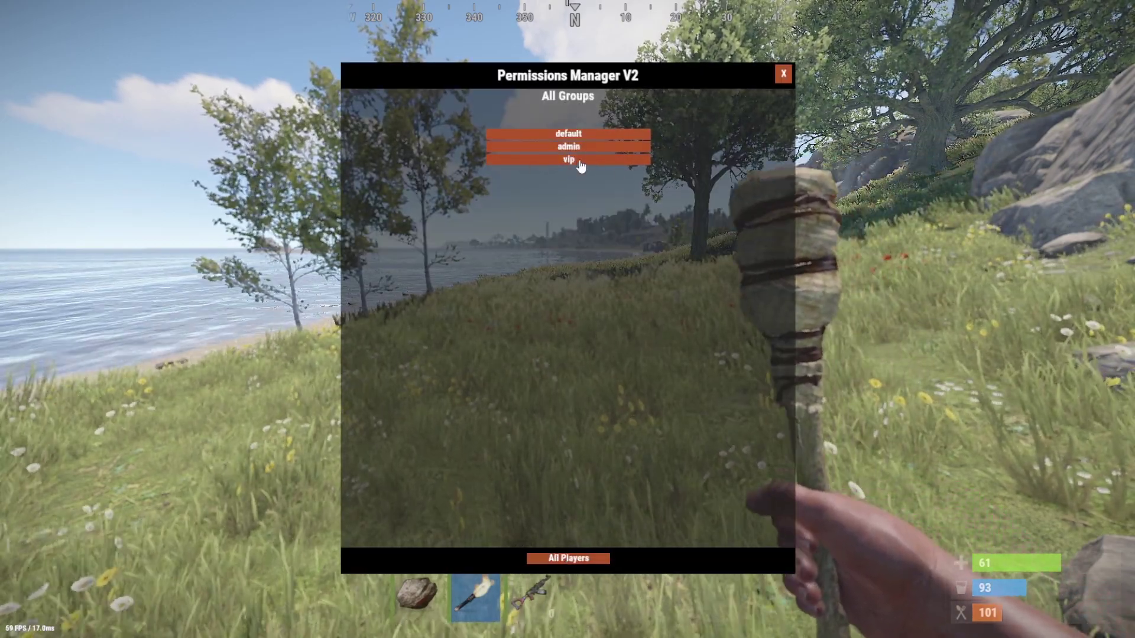
{"action": "left_click", "coordinate": [580, 160]}
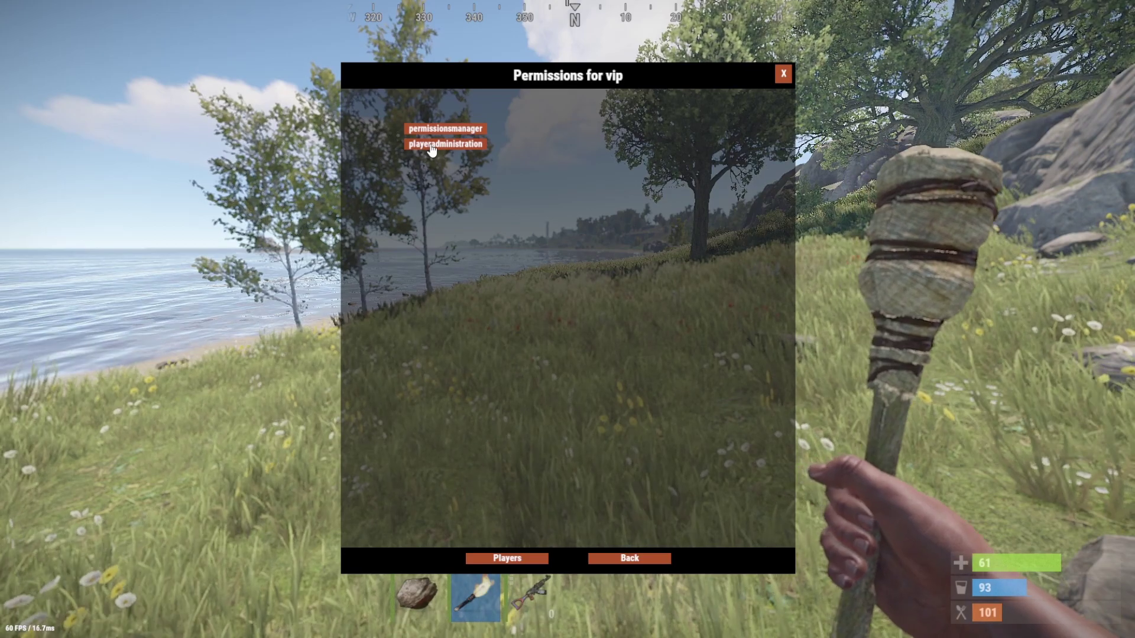
{"action": "left_click", "coordinate": [431, 145]}
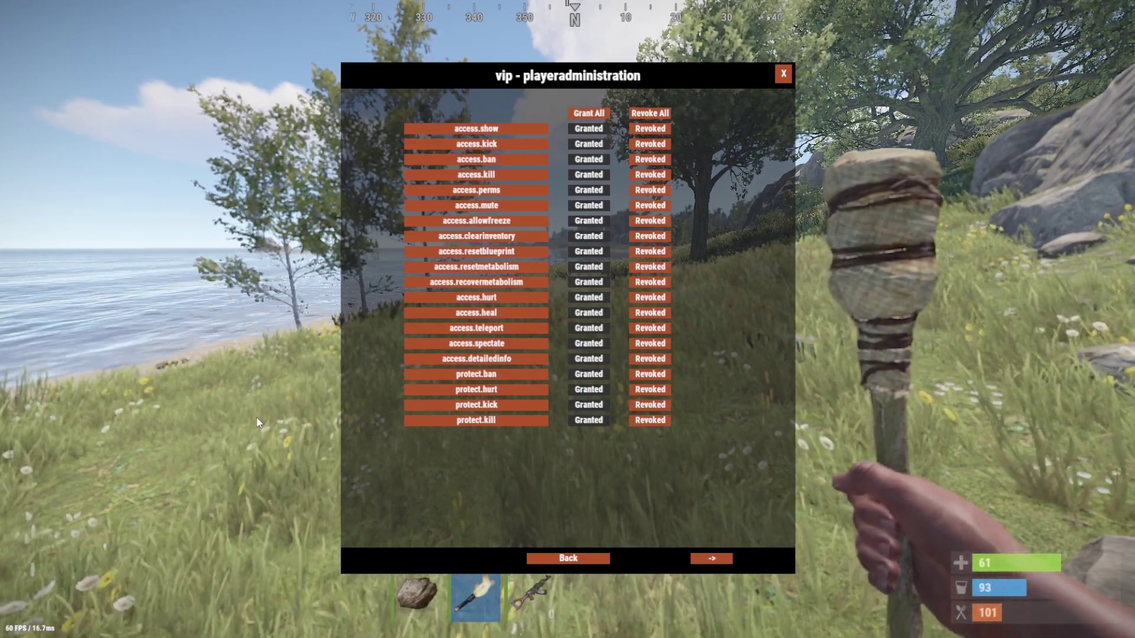
Switch to the uMod page in the browser and read the Permissions section of the Player Administration plugin.
{"action": "key", "text": "alt+Tab"}
{"action": "left_click_drag", "start_coordinate": [251, 95], "coordinate": [329, 96]}
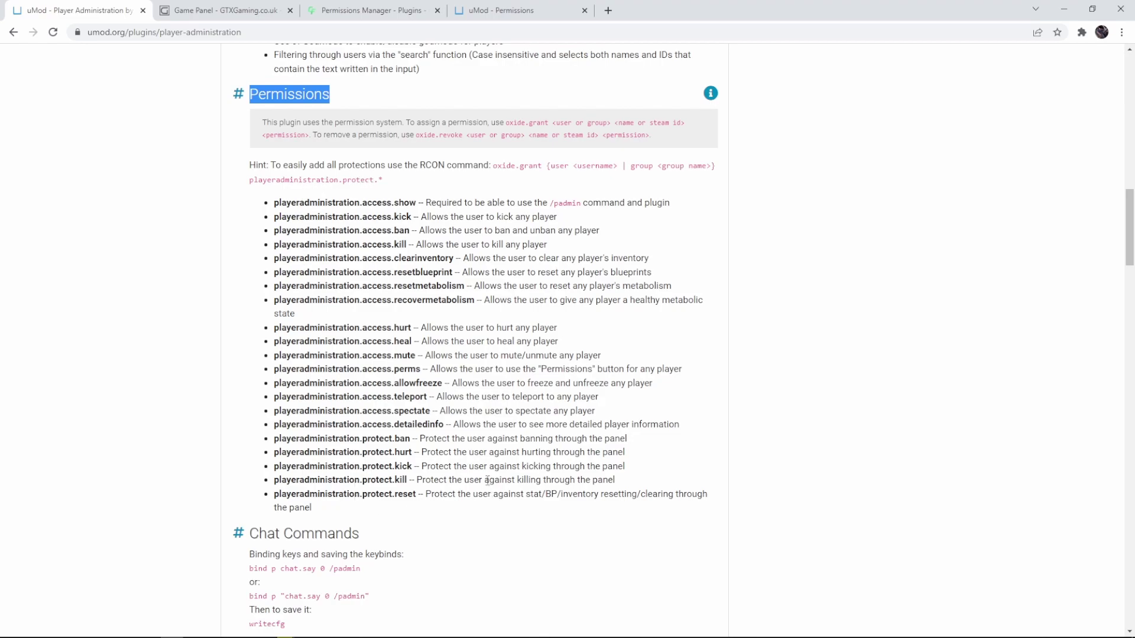
{"action": "left_click", "coordinate": [812, 343]}
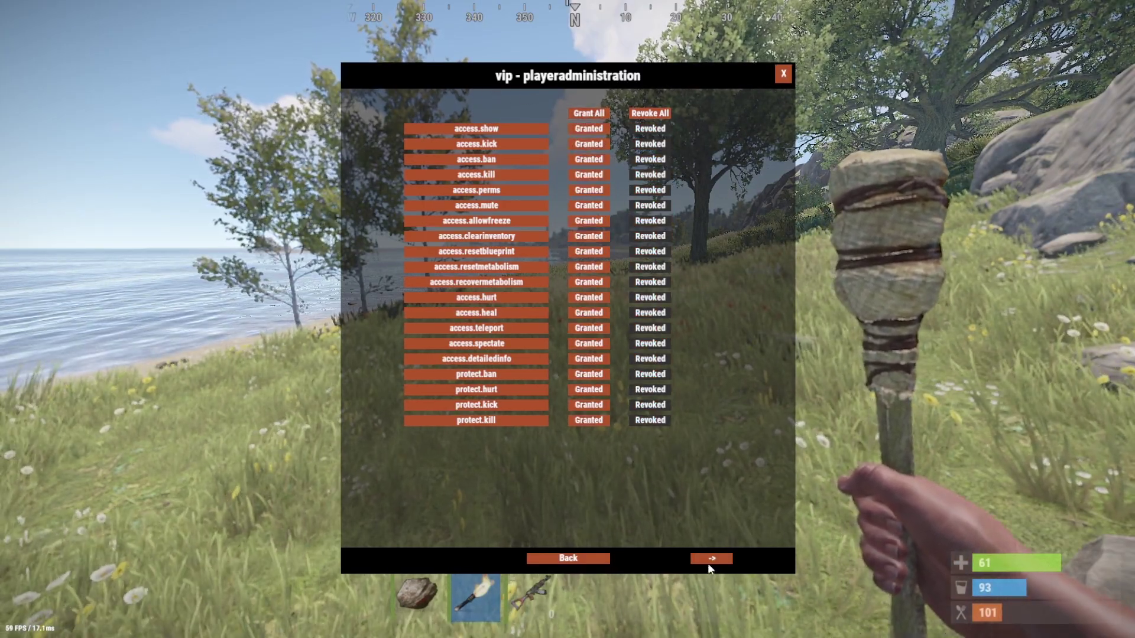
Check the second page of the vip group's playeradministration permissions, and view the list of players in vip.
{"action": "left_click", "coordinate": [708, 559]}
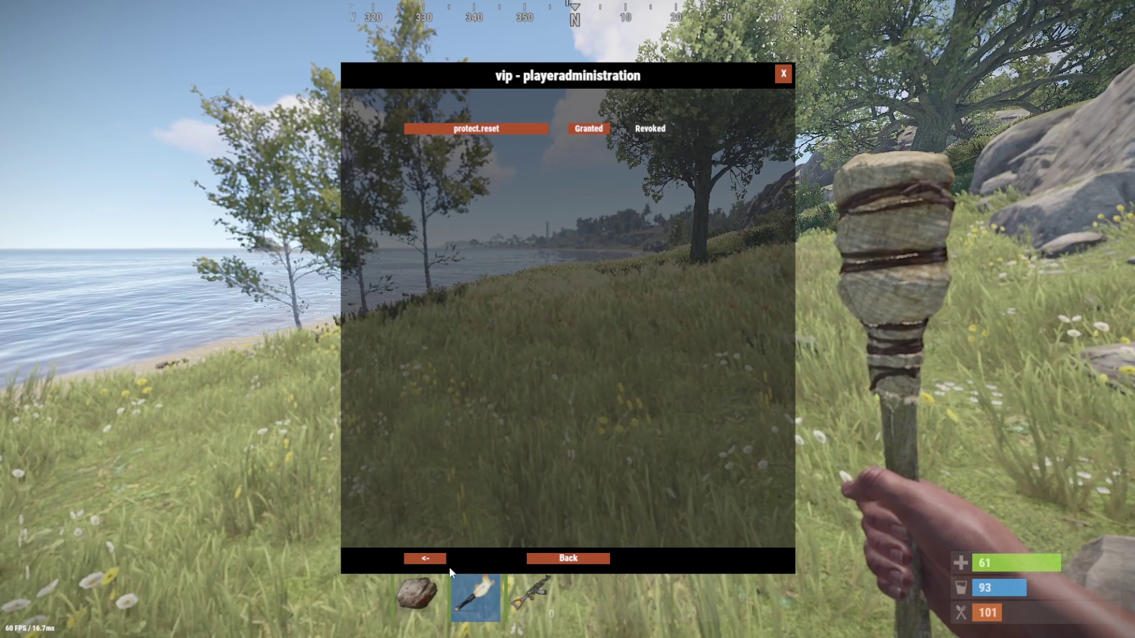
{"action": "left_click", "coordinate": [427, 558]}
{"action": "left_click", "coordinate": [568, 557]}
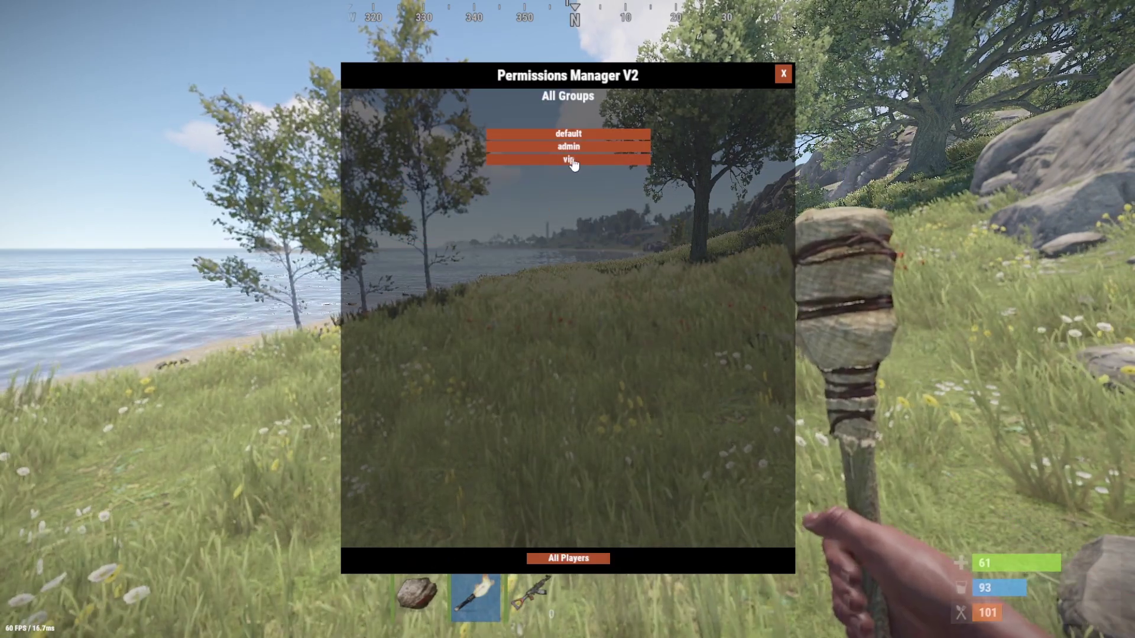
{"action": "left_click", "coordinate": [572, 160]}
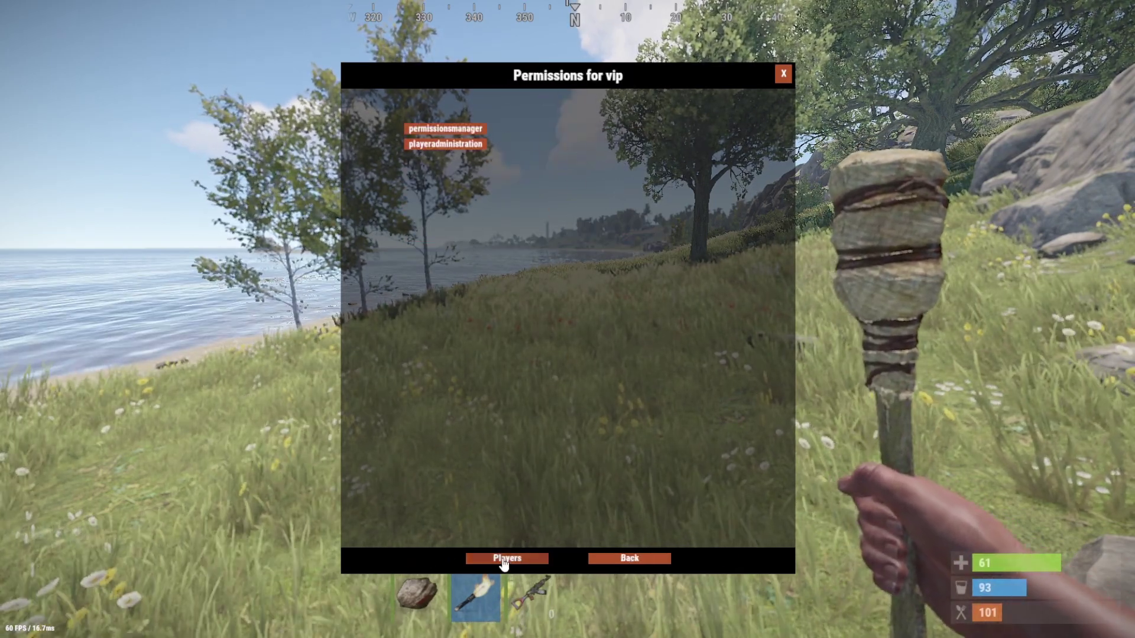
{"action": "left_click", "coordinate": [503, 559]}
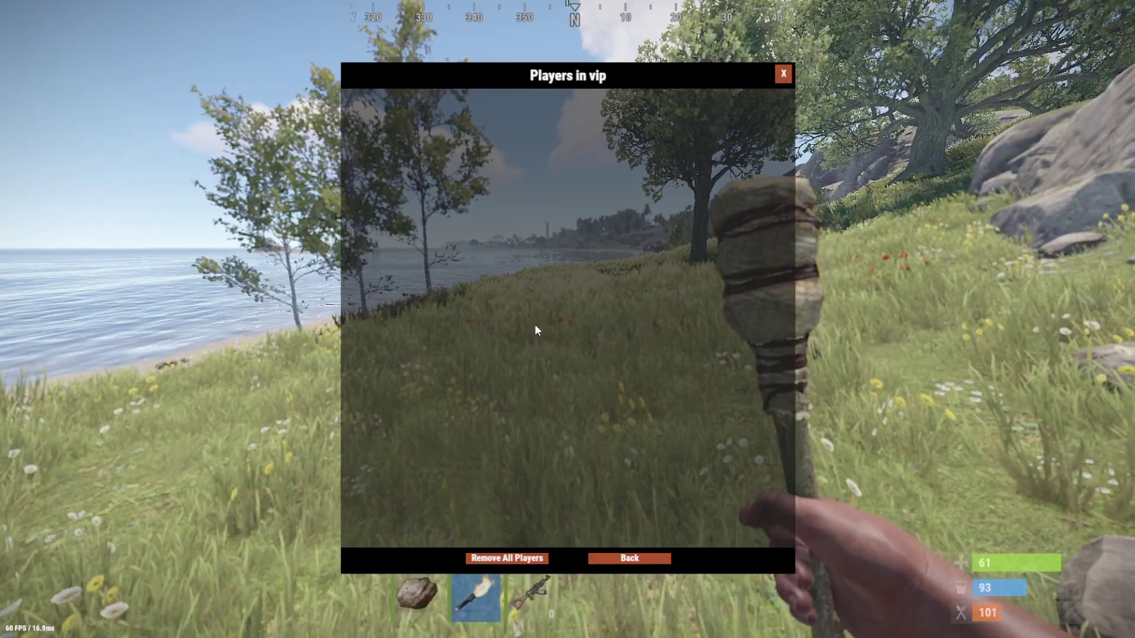
Add the player to the vip group in the game console with the oxide.usergroup add command.
{"action": "key", "text": "F1"}
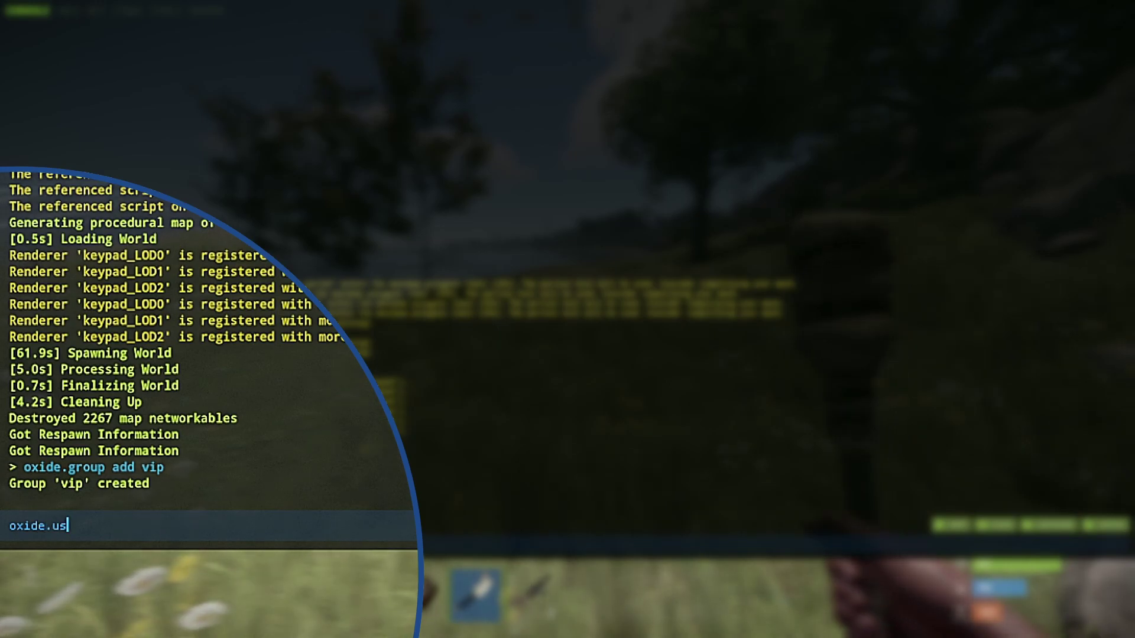
{"action": "type", "text": " lyrebird "}
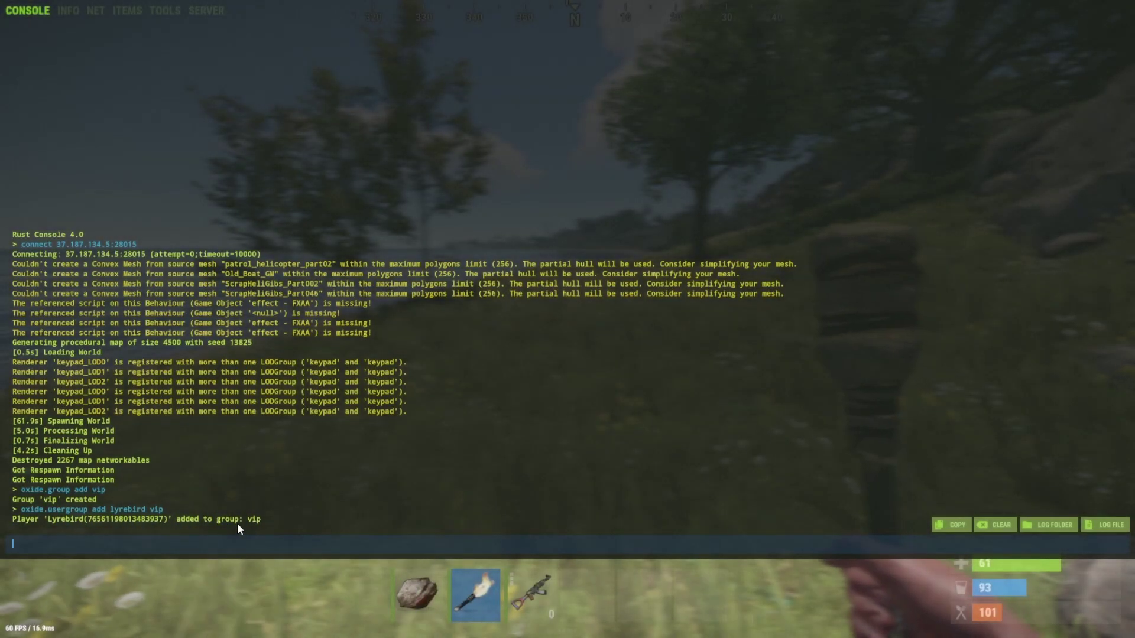
{"action": "key", "text": "F1"}
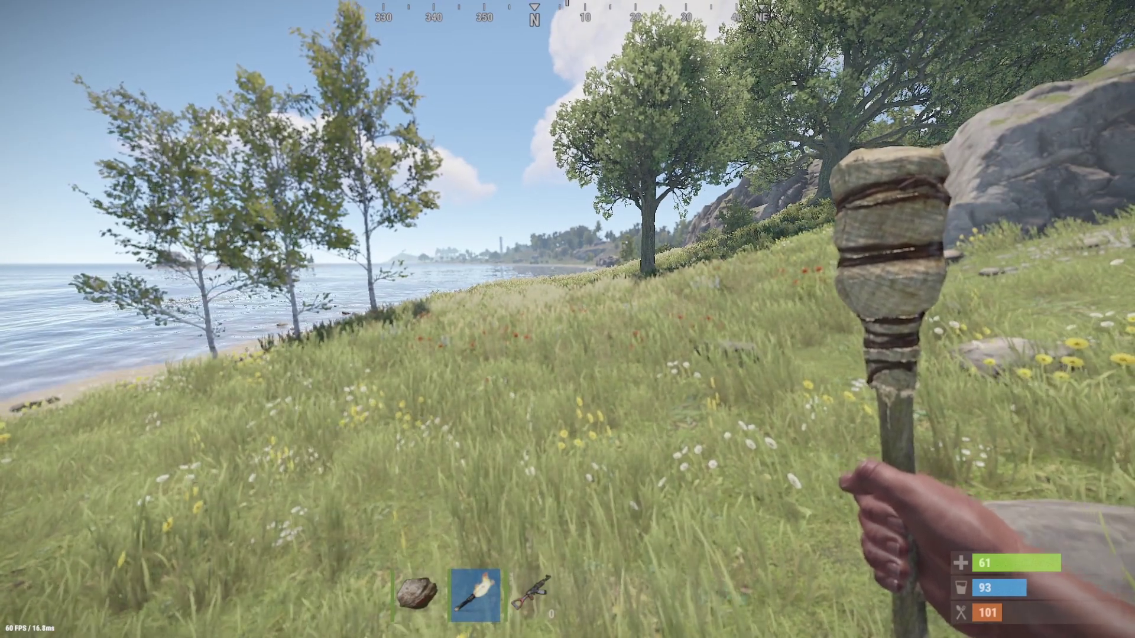
Open the Player Administration interface with the /padmin chat command.
{"action": "key", "text": "Return"}
{"action": "type", "text": "/padmin"}
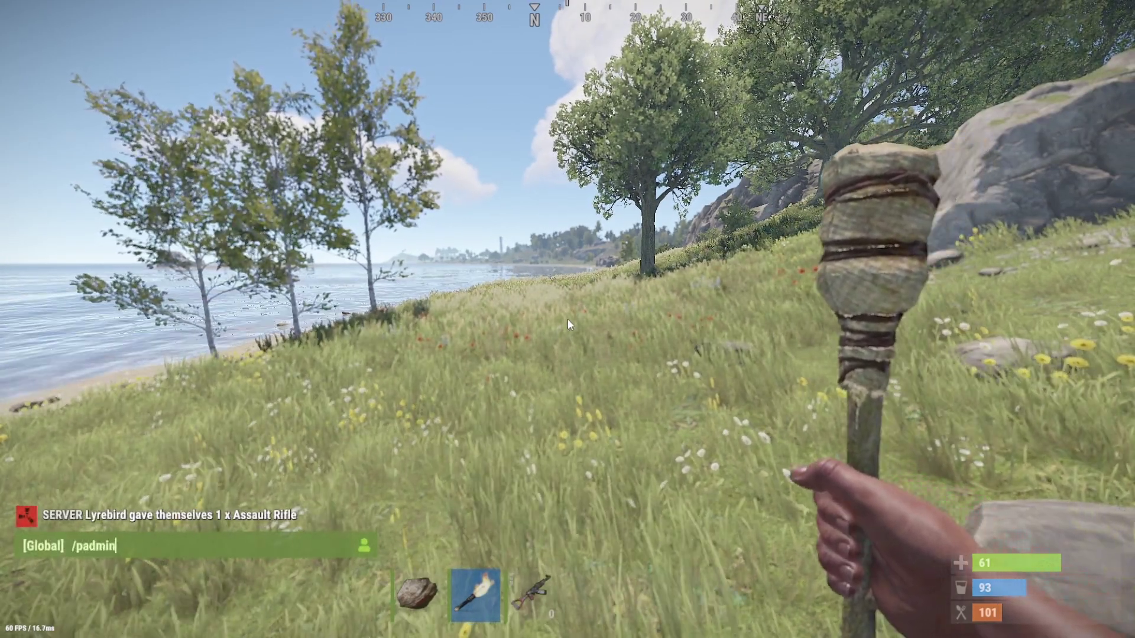
{"action": "key", "text": "Return"}
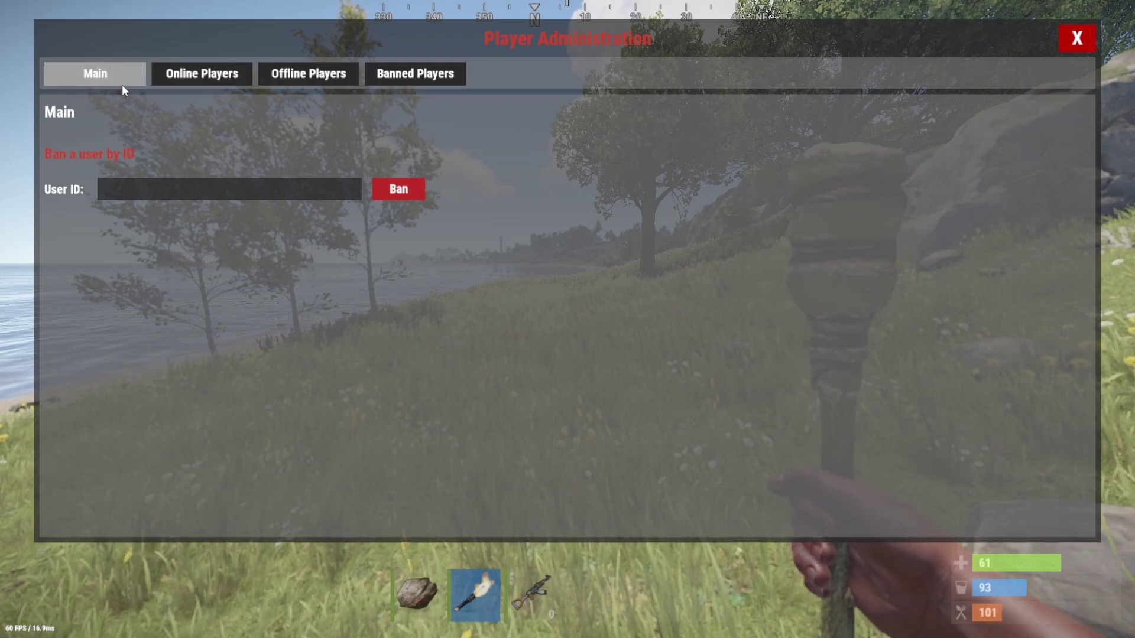
Examine the Main, Online Players, Offline Players and Banned Players pages, including the ban-by-ID field and player search.
{"action": "left_click", "coordinate": [194, 79]}
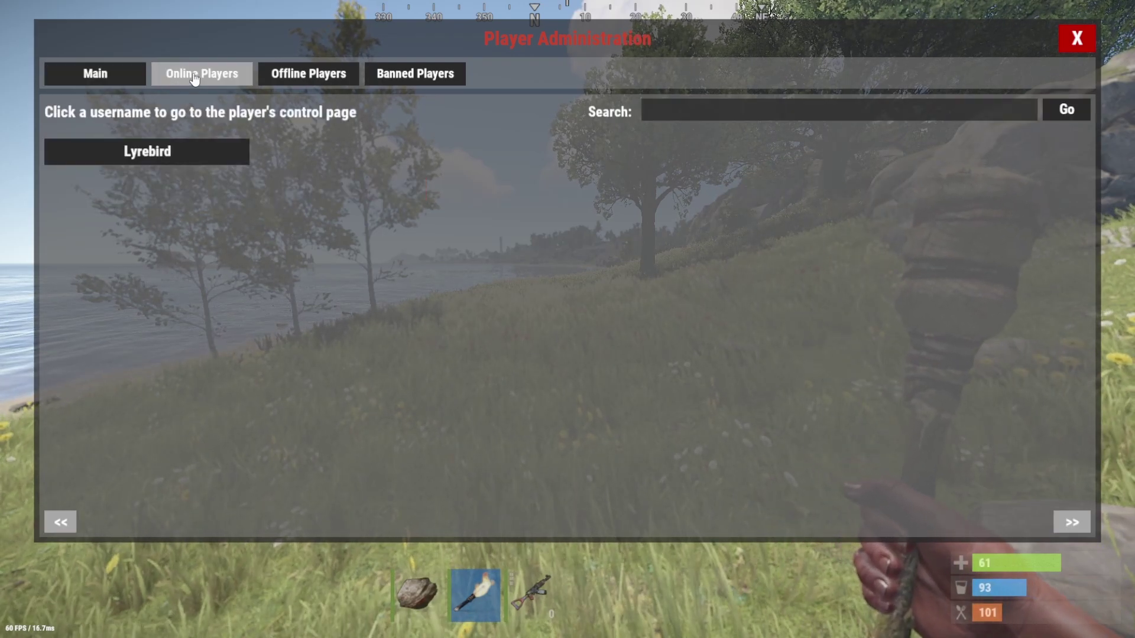
{"action": "left_click", "coordinate": [309, 79]}
{"action": "left_click", "coordinate": [416, 80]}
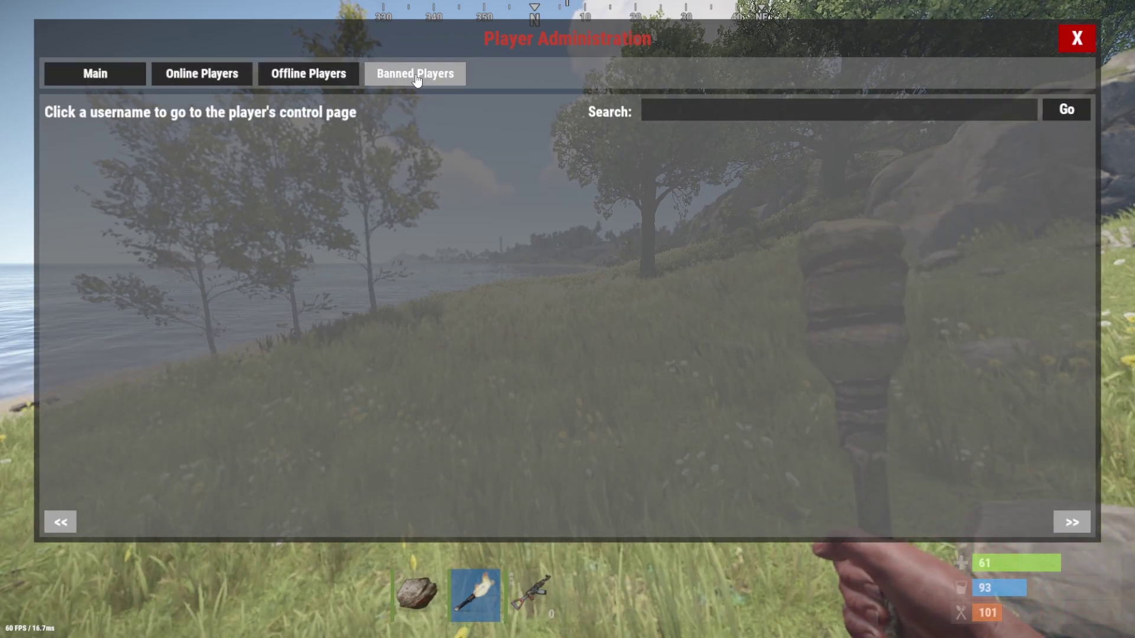
{"action": "left_click", "coordinate": [113, 82]}
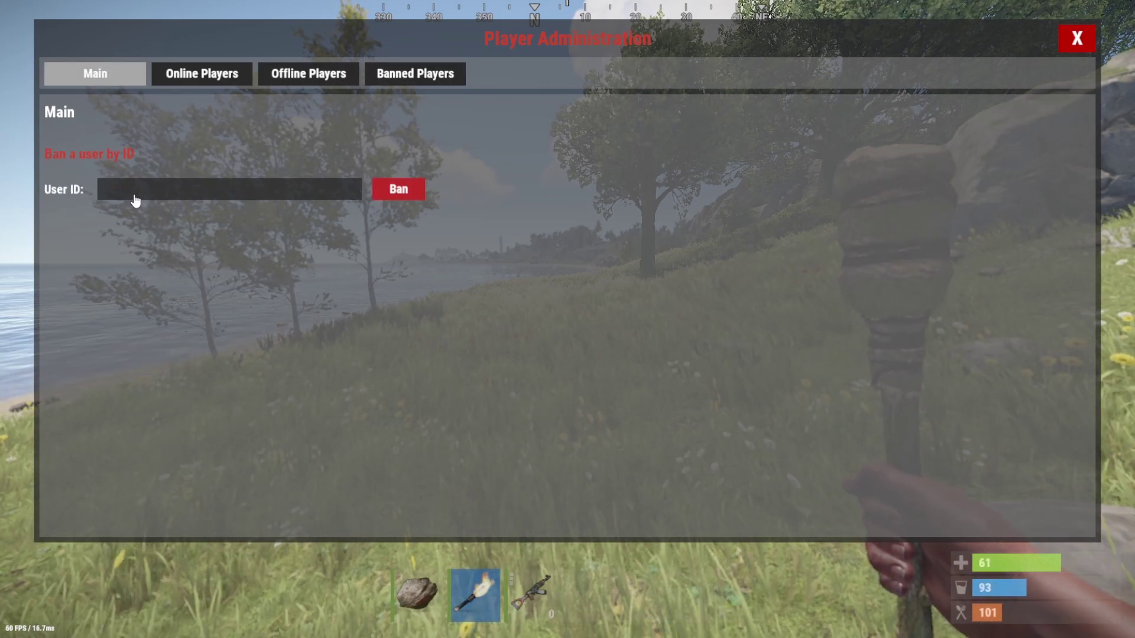
{"action": "left_click", "coordinate": [202, 75]}
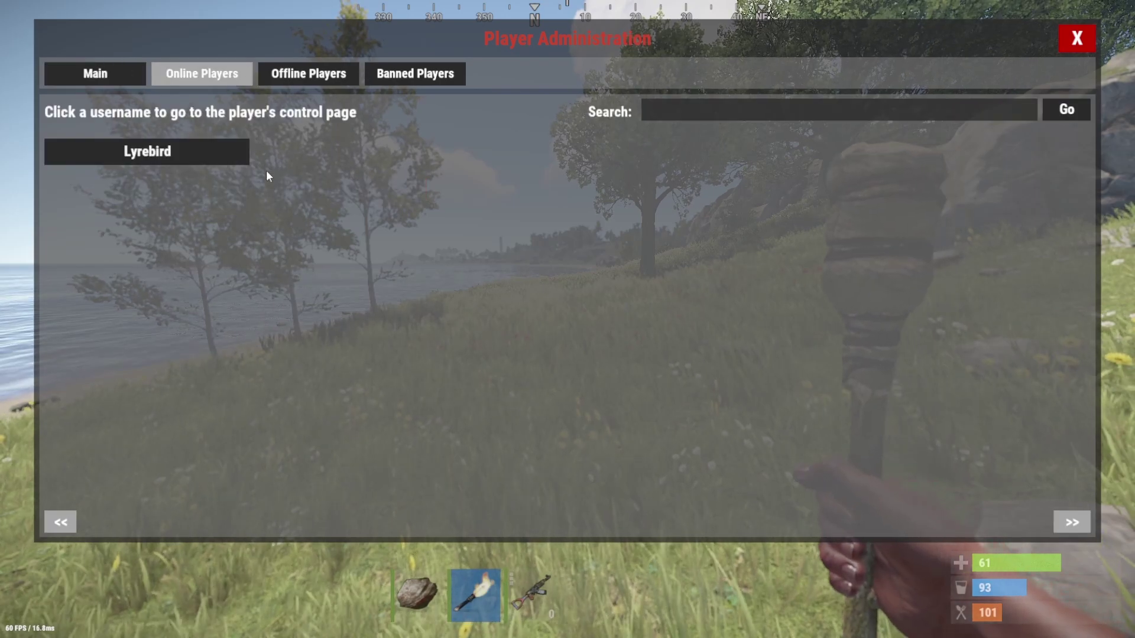
{"action": "left_click", "coordinate": [786, 116]}
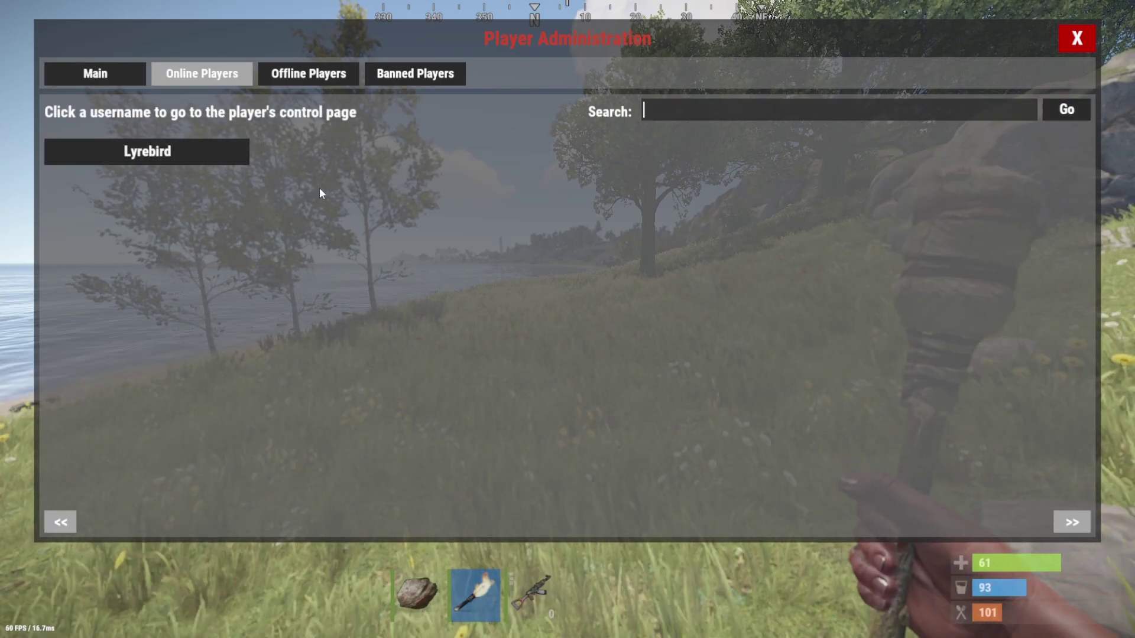
{"action": "left_click", "coordinate": [353, 77]}
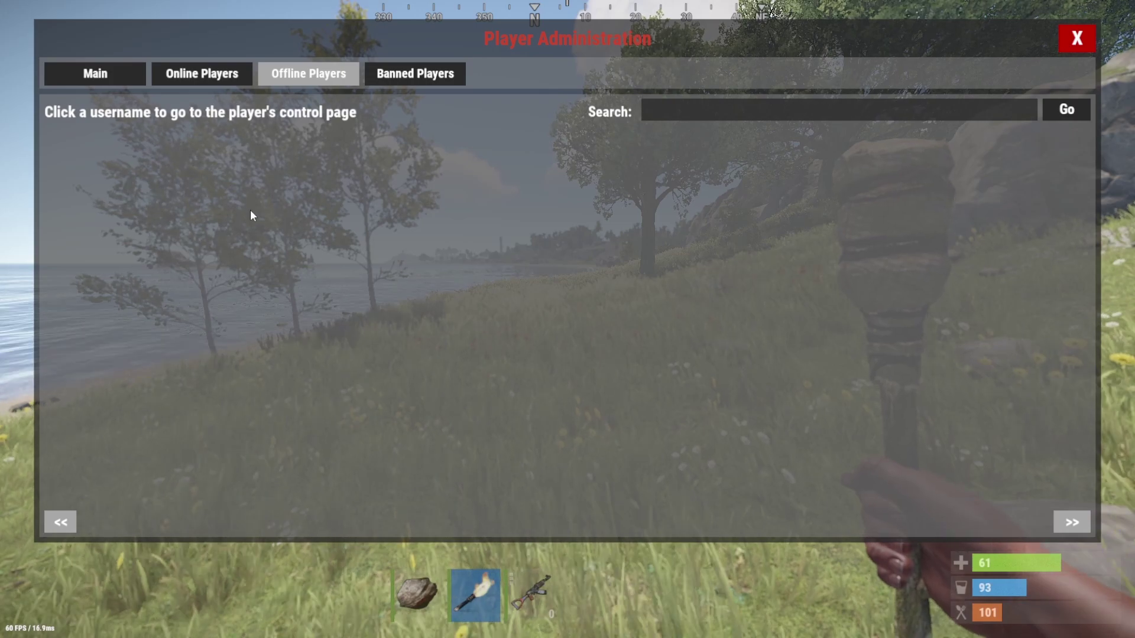
{"action": "left_click", "coordinate": [434, 80]}
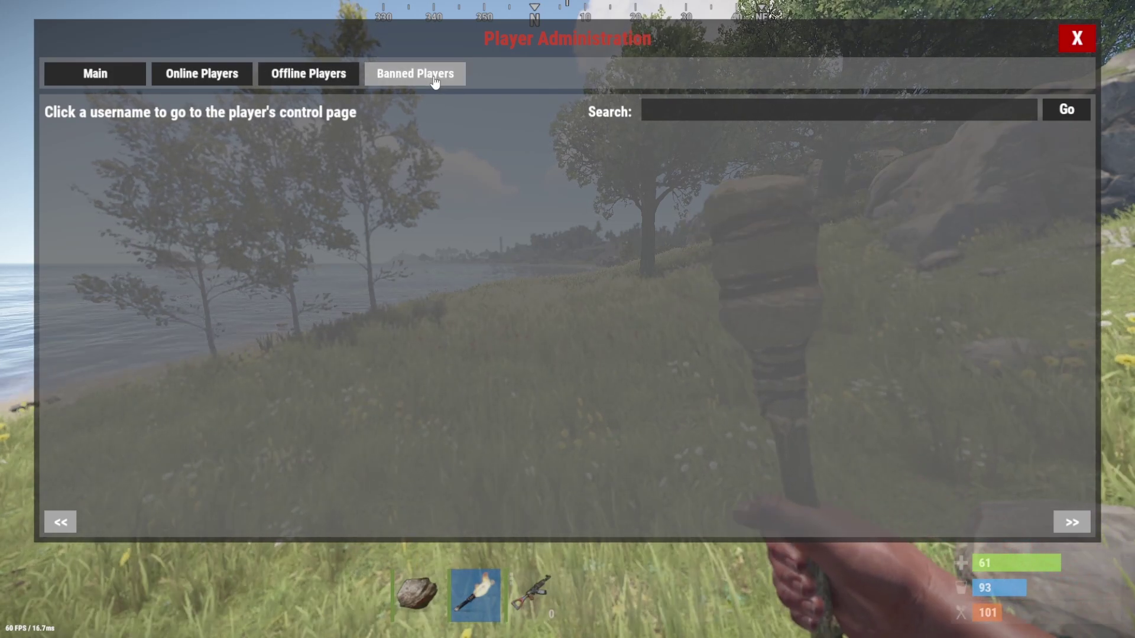
{"action": "left_click", "coordinate": [95, 73]}
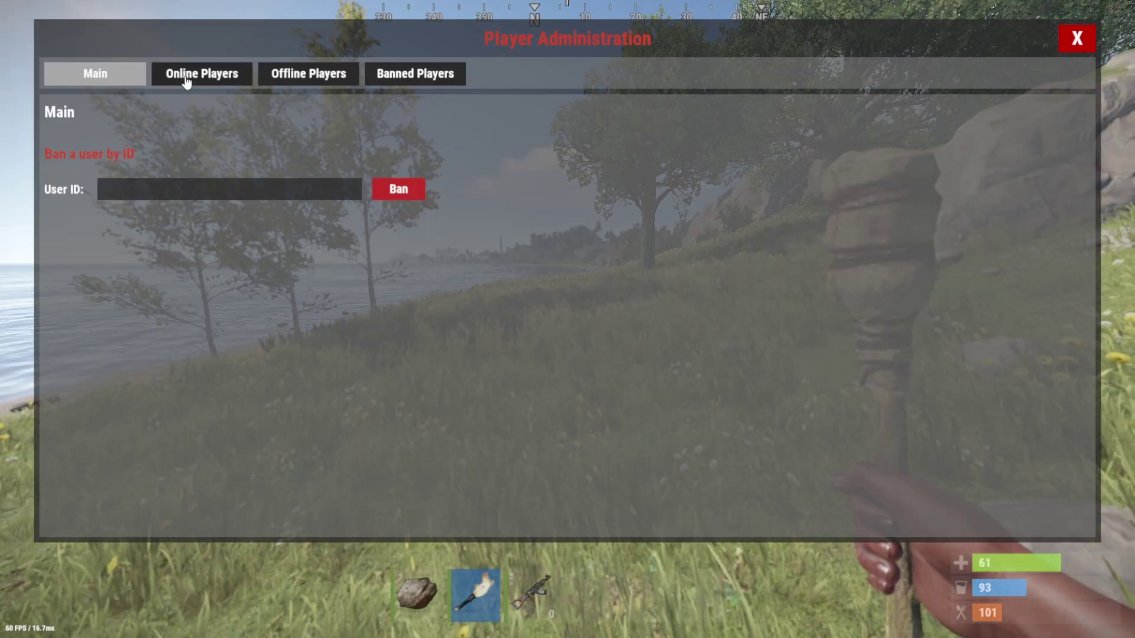
On the online player's control page, enter the reason "bad behavior" and try to hurt the player by 50.
{"action": "left_click", "coordinate": [186, 77]}
{"action": "left_click", "coordinate": [145, 152]}
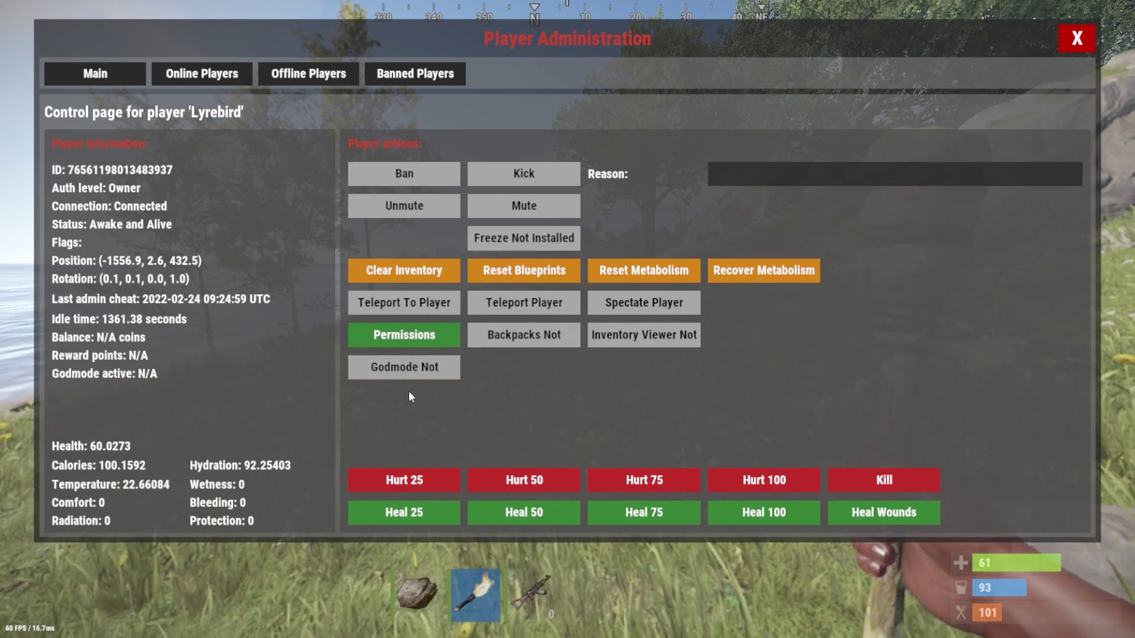
{"action": "type", "text": "bad behavior"}
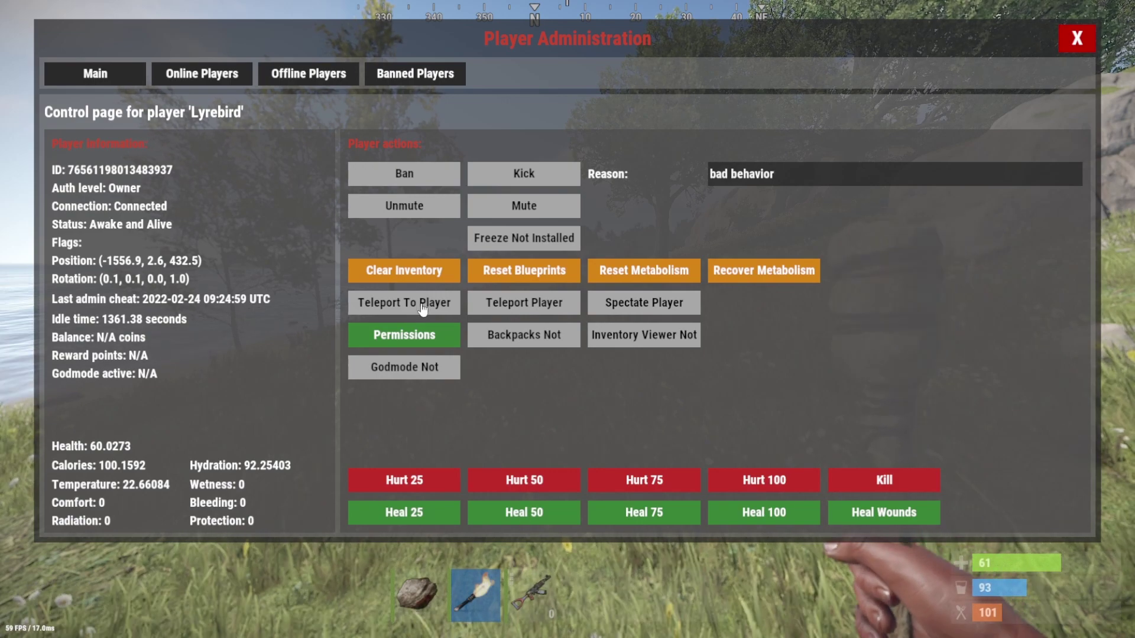
{"action": "left_click", "coordinate": [571, 477]}
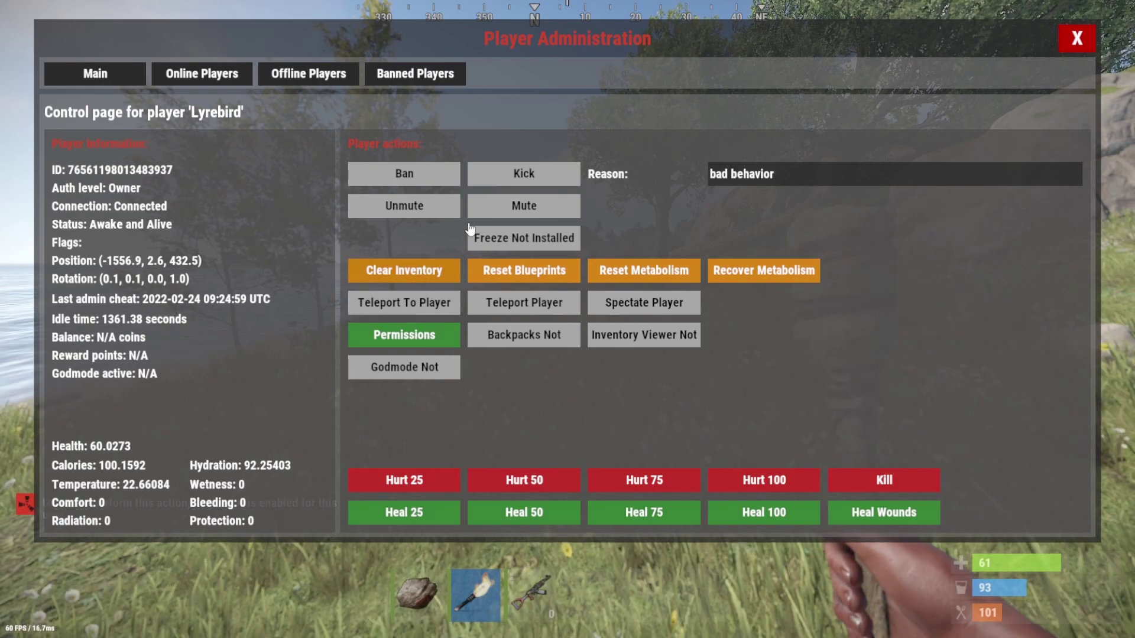
{"action": "left_click", "coordinate": [1076, 39]}
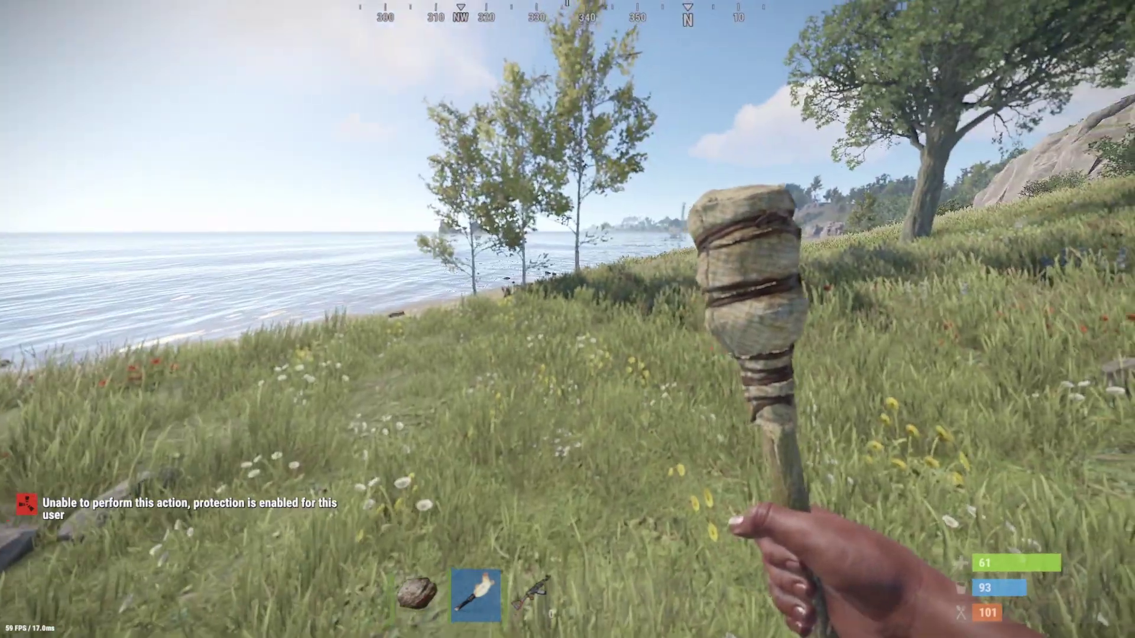
Open the vip group's playeradministration permissions with the /perms chat command and go to their second page.
{"action": "key", "text": "w"}
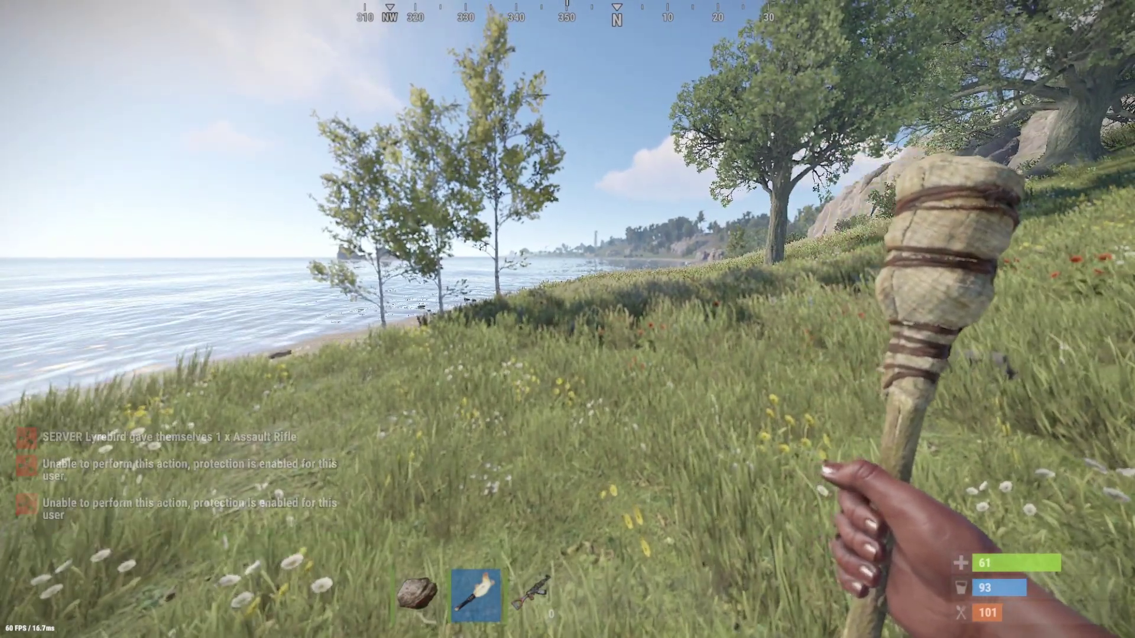
{"action": "key", "text": "Return"}
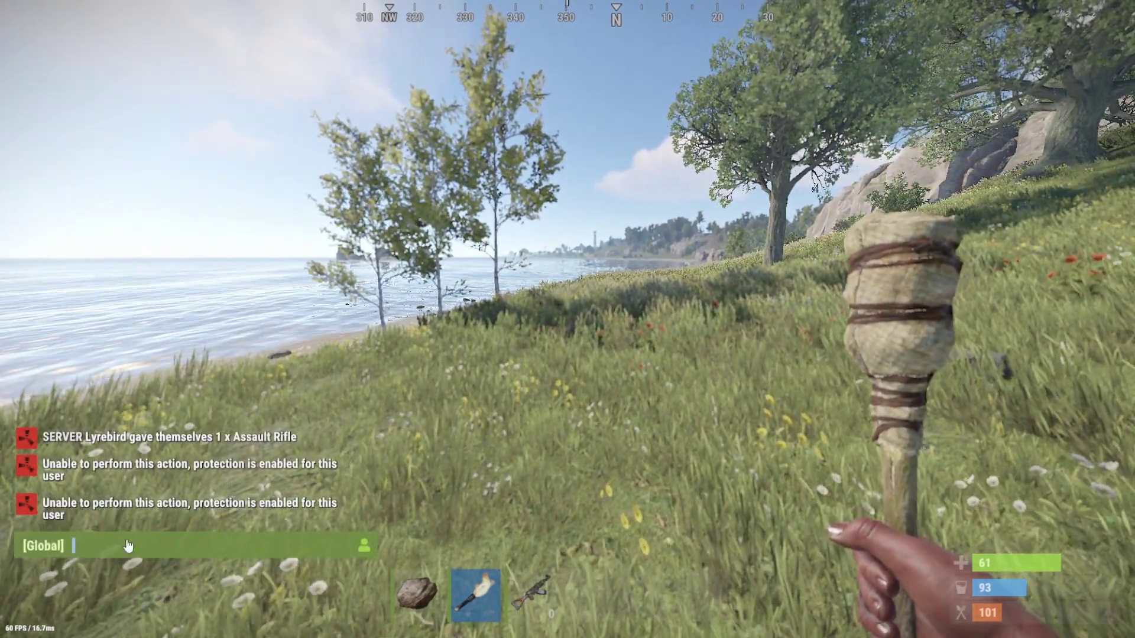
{"action": "type", "text": "/per"}
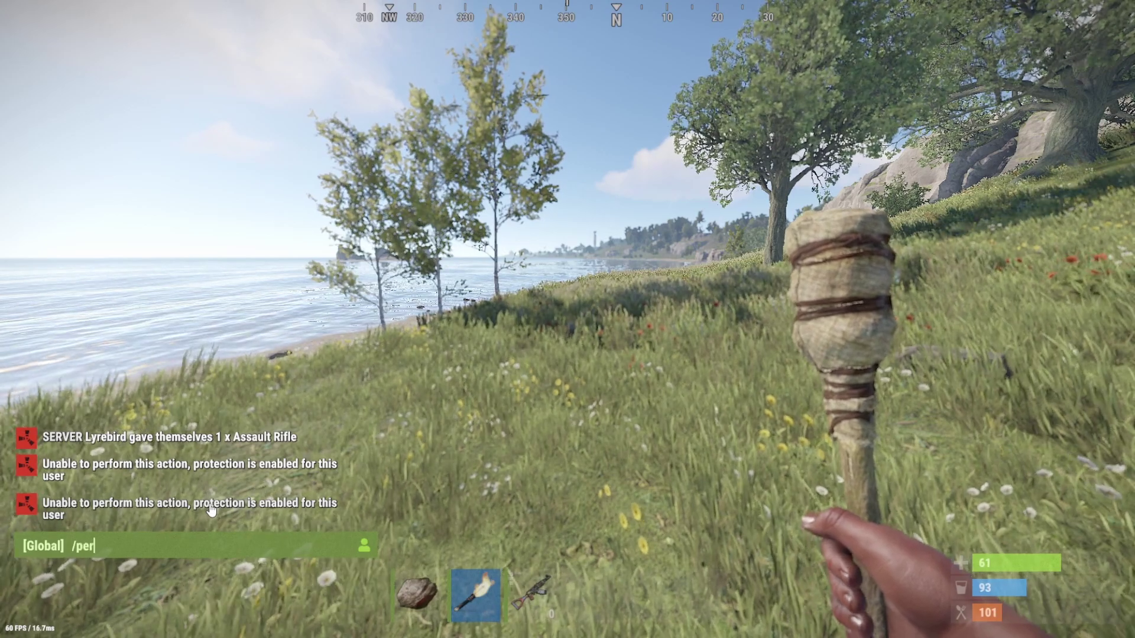
{"action": "type", "text": "ms"}
{"action": "key", "text": "Return"}
{"action": "left_click", "coordinate": [576, 556]}
{"action": "left_click", "coordinate": [564, 159]}
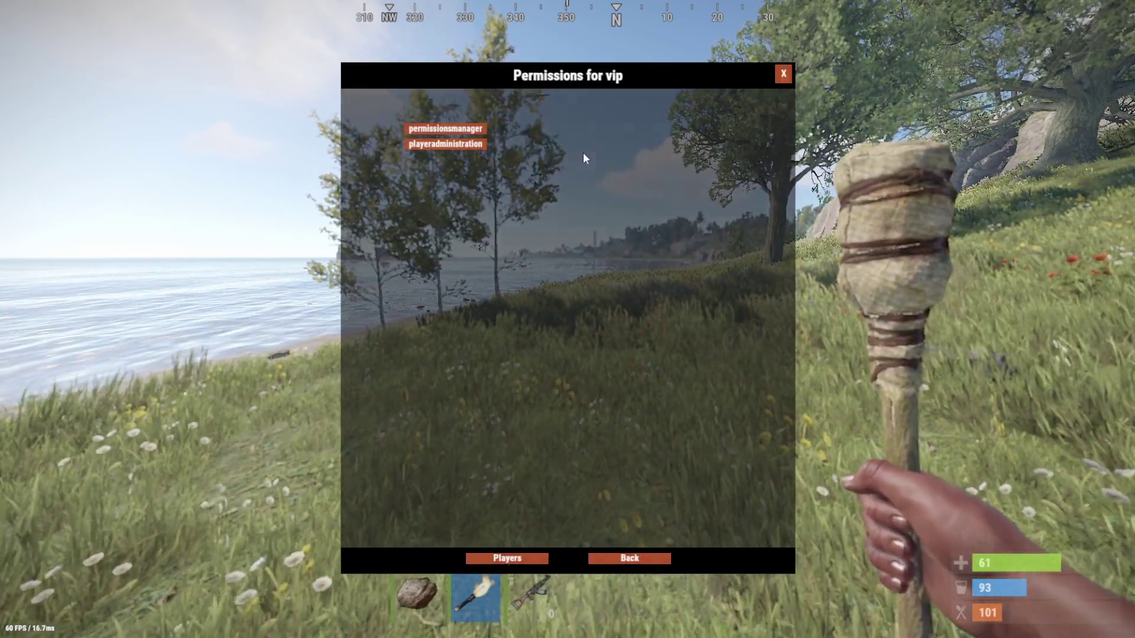
{"action": "left_click", "coordinate": [449, 143]}
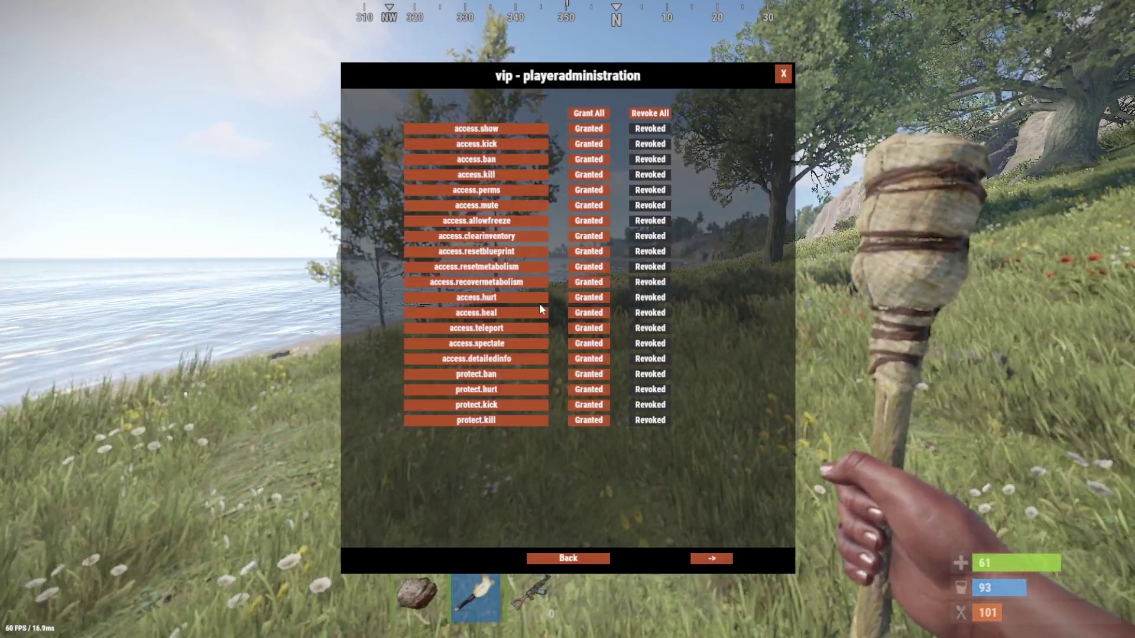
{"action": "left_click", "coordinate": [711, 558]}
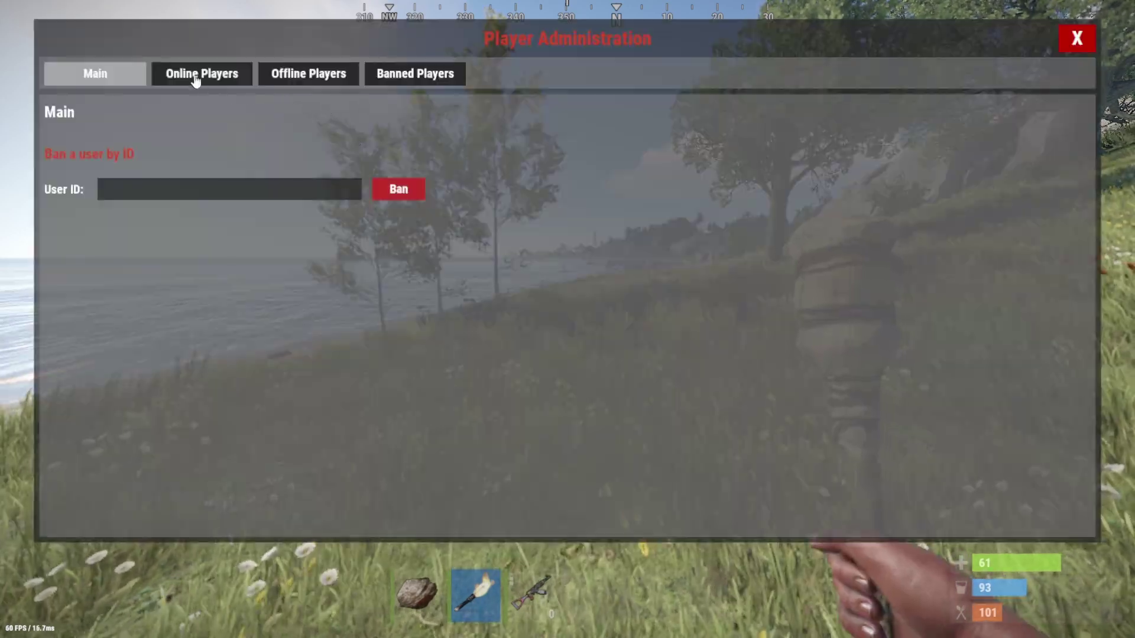
Open the online player's control page in Player Administration and clear the player's inventory.
{"action": "left_click", "coordinate": [192, 80]}
{"action": "left_click", "coordinate": [182, 155]}
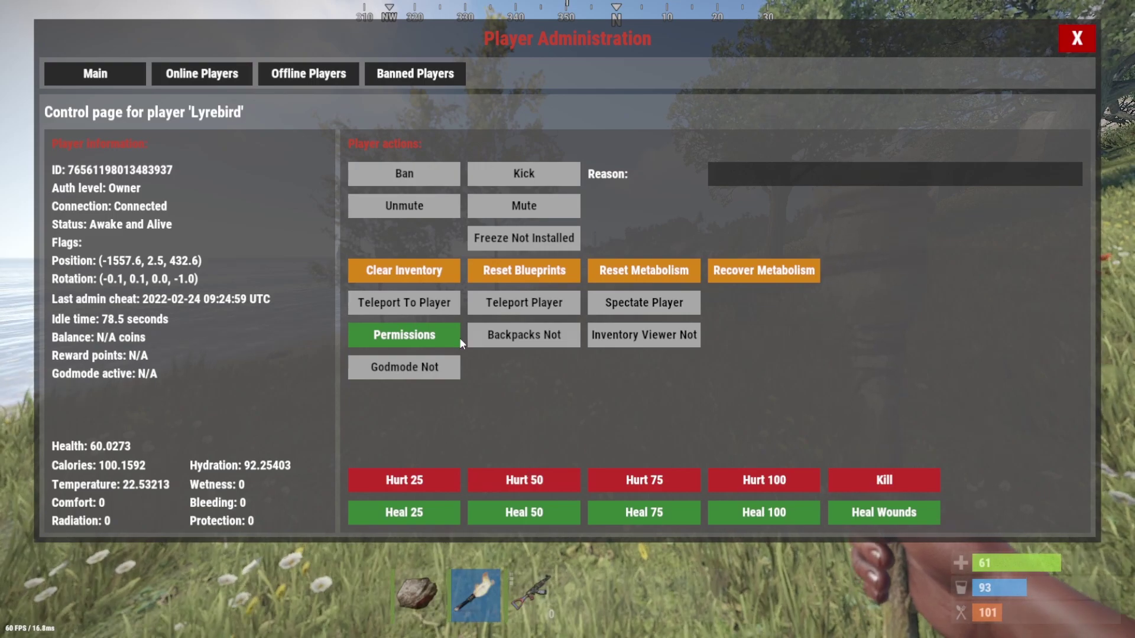
{"action": "left_click", "coordinate": [388, 273]}
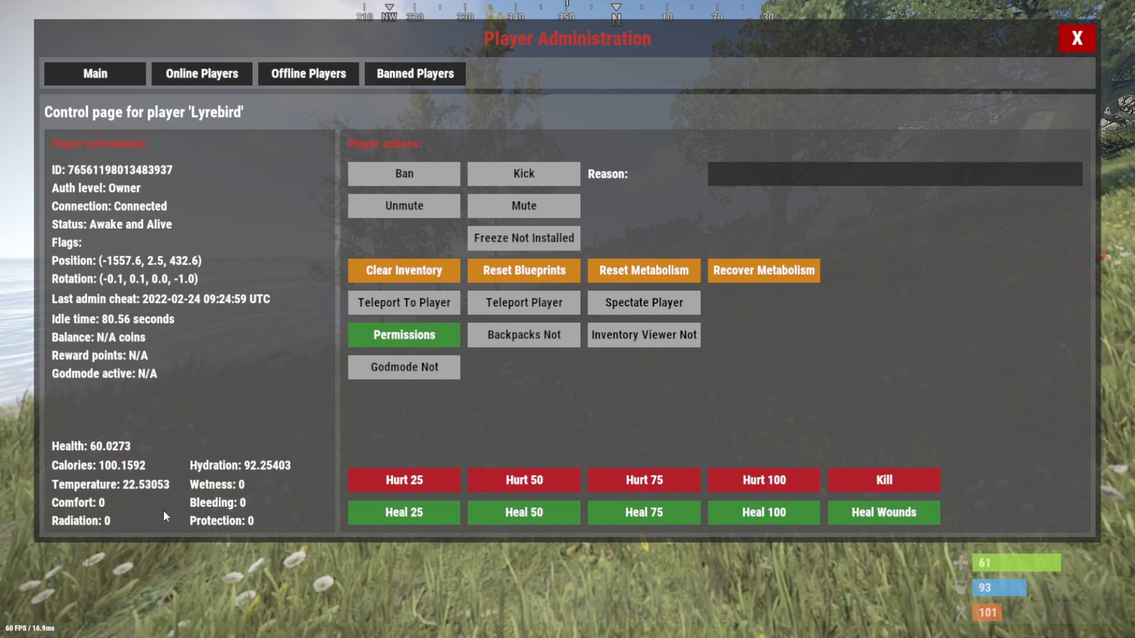
Heal the player by 50, and recover and reset their metabolism from the control page.
{"action": "left_click", "coordinate": [523, 513]}
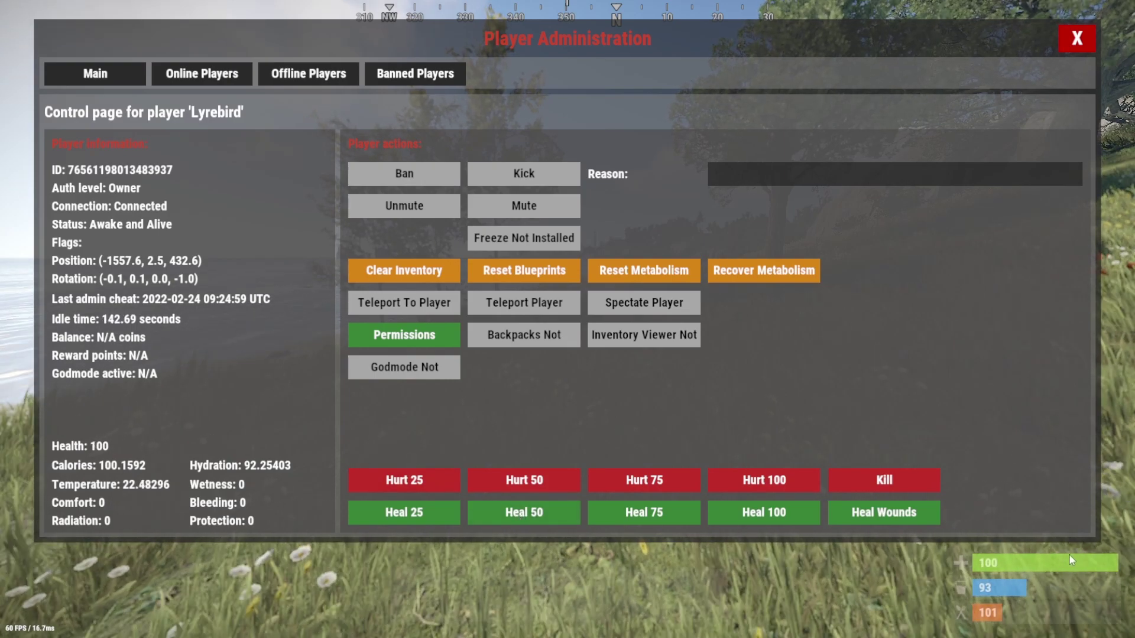
{"action": "left_click", "coordinate": [736, 272]}
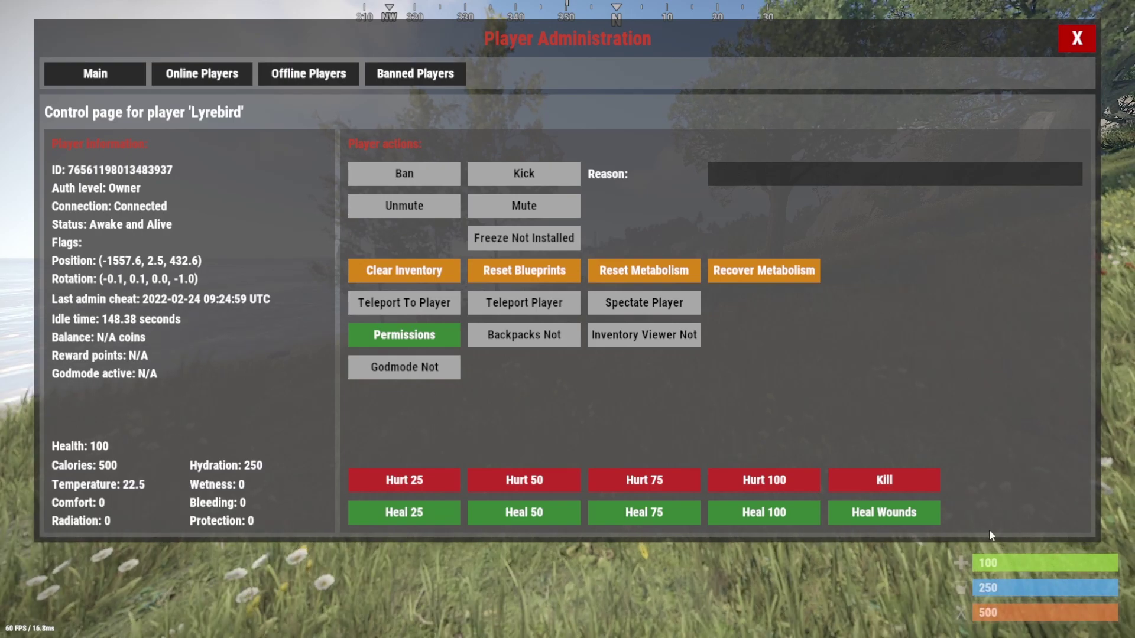
{"action": "left_click", "coordinate": [644, 270]}
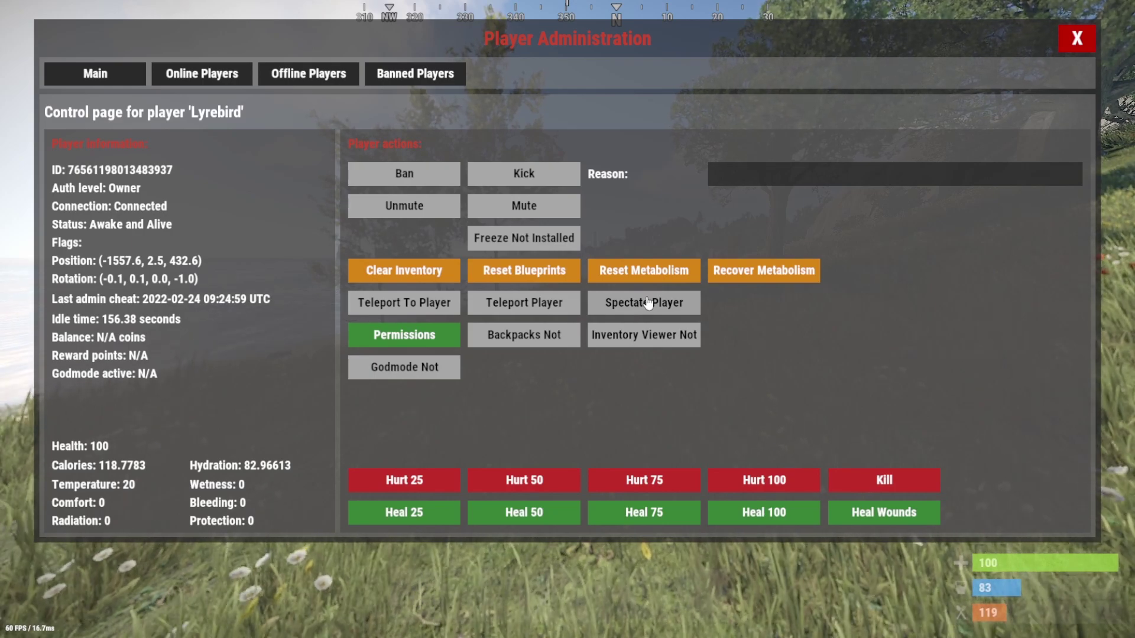
{"action": "key", "text": "F1"}
{"action": "type", "text": "spectate"}
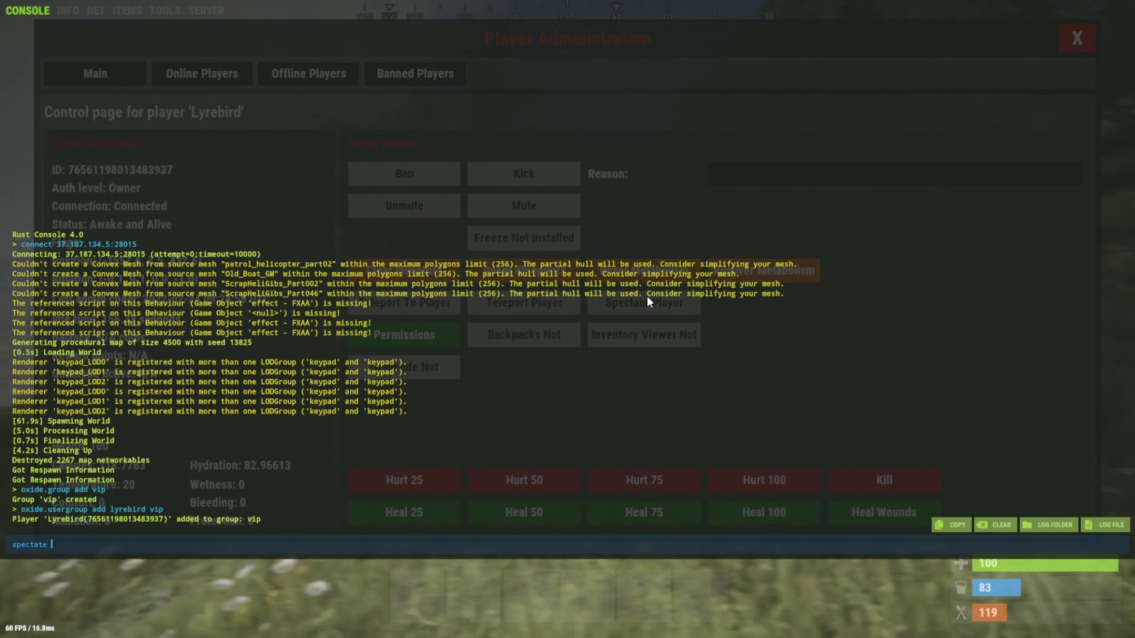
{"action": "key", "text": "F1"}
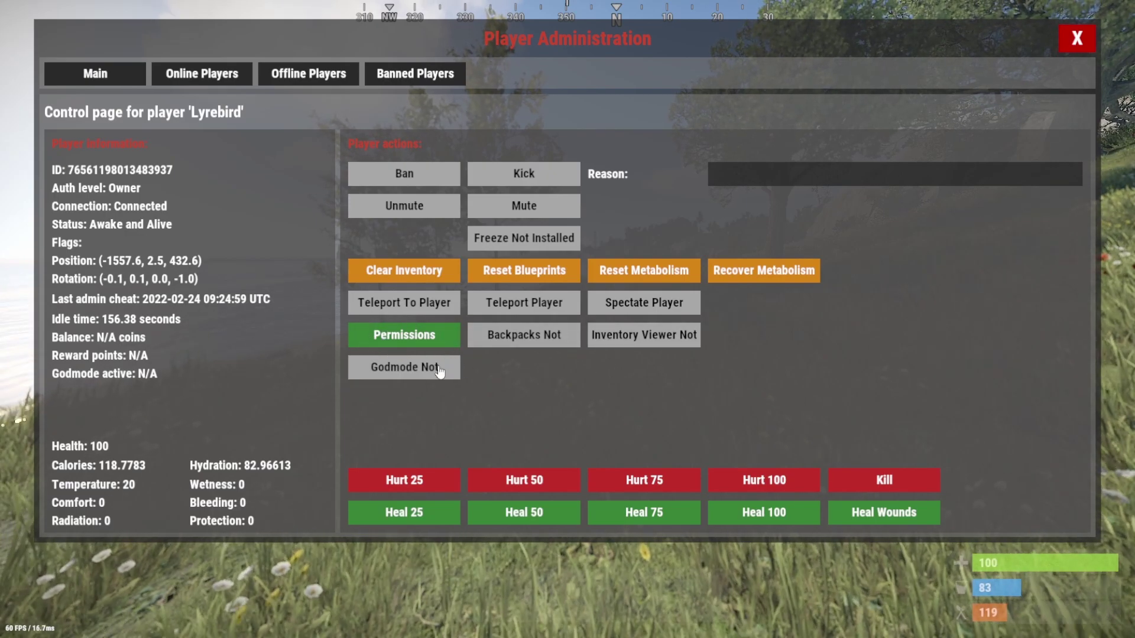
View the player's permissions from the control page and close the permissions window.
{"action": "left_click", "coordinate": [395, 339]}
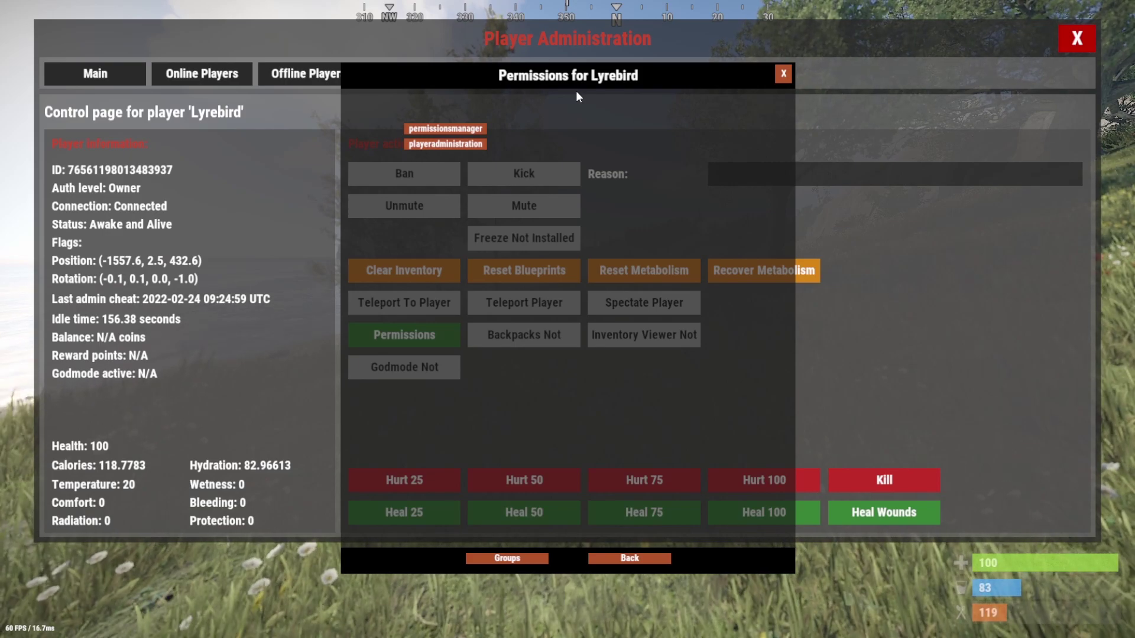
{"action": "left_click", "coordinate": [783, 74]}
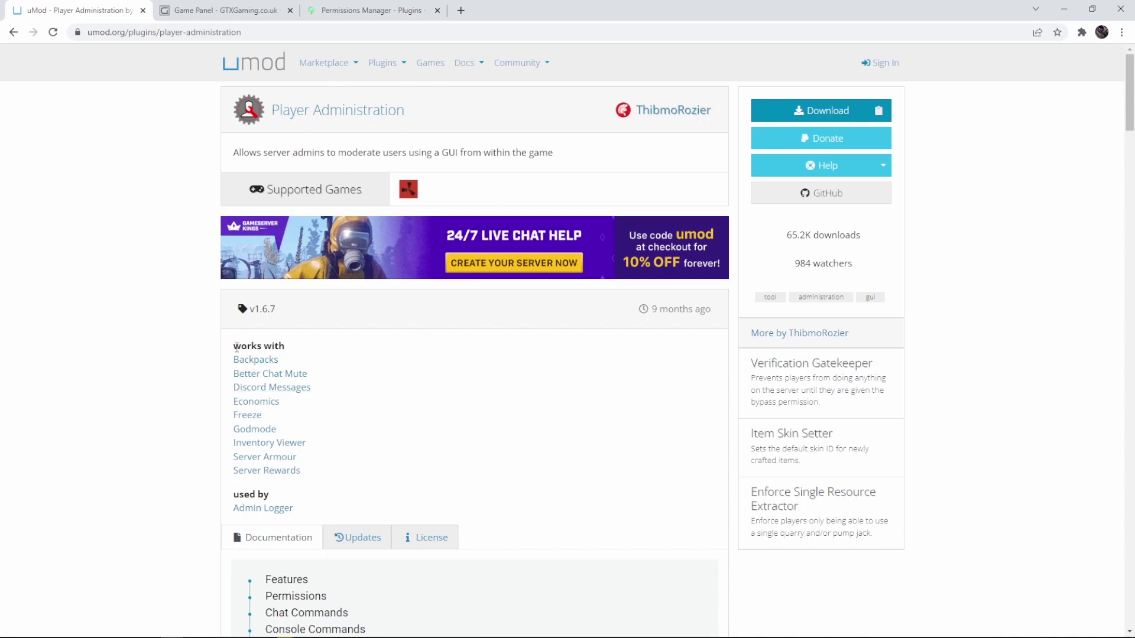
In the browser, download the Inventory Viewer plugin from uMod and upload it to the server's oxide/plugins folder in the game panel.
{"action": "left_click", "coordinate": [434, 346]}
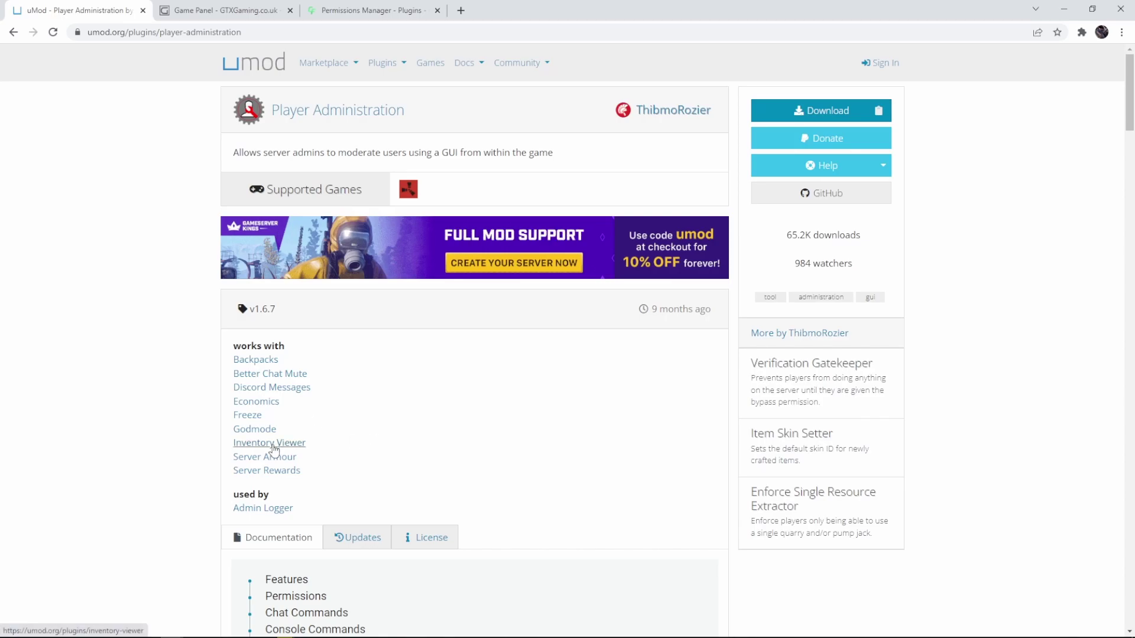
{"action": "left_click", "coordinate": [821, 110]}
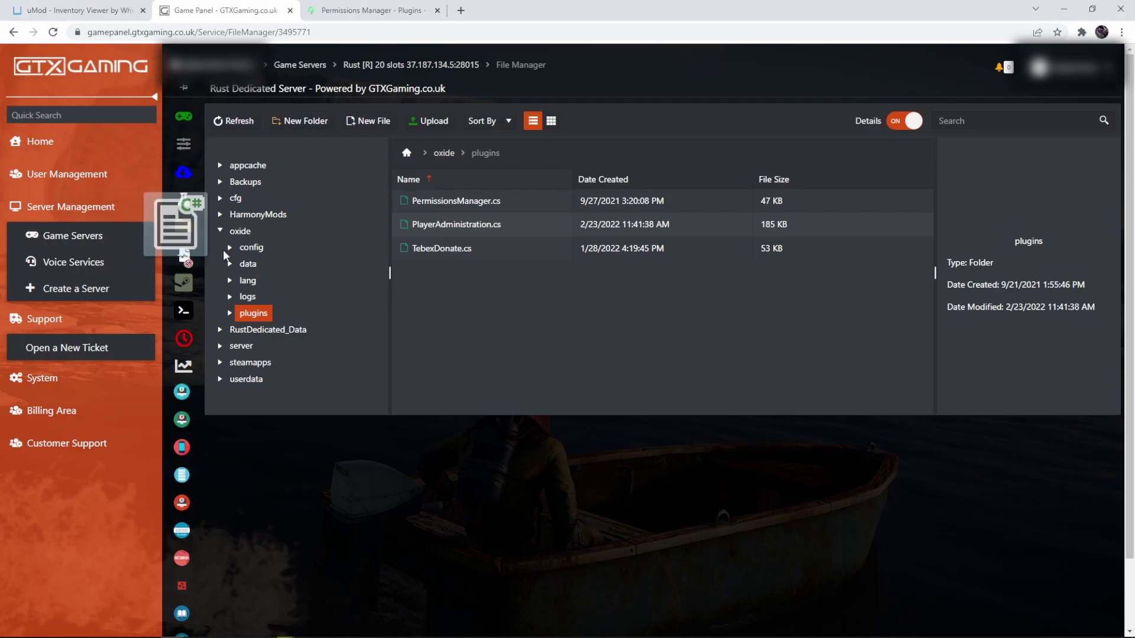
{"action": "left_click_drag", "start_coordinate": [254, 248], "coordinate": [451, 413]}
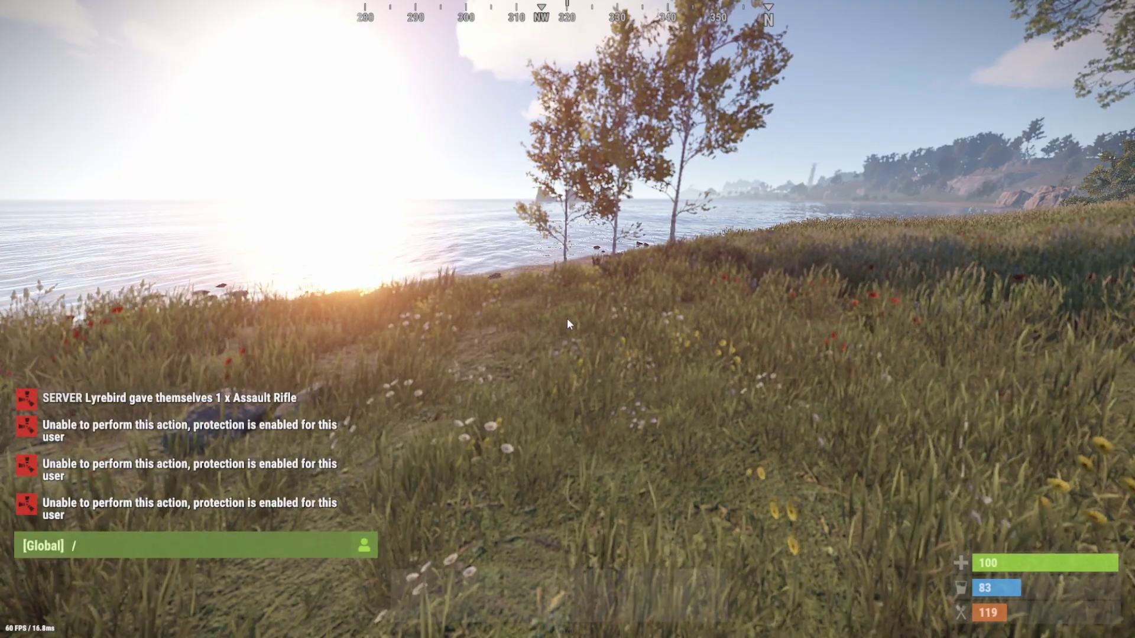
Back in Rust, check the View Inventory action on the online player's control page and close the interface.
{"action": "type", "text": "a"}
{"action": "key", "text": "Return"}
{"action": "left_click", "coordinate": [203, 80]}
{"action": "left_click", "coordinate": [146, 150]}
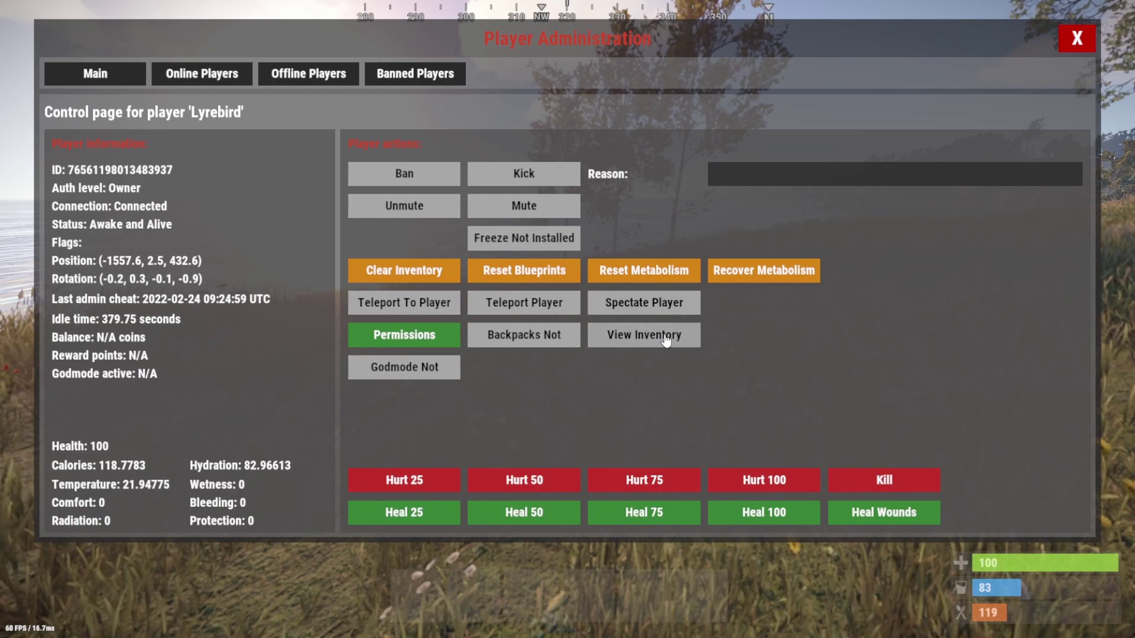
{"action": "key", "text": "Escape"}
Grant all inventoryviewer permissions to the vip group in the Permissions Manager, opened with /perms.
{"action": "key", "text": "Return"}
{"action": "type", "text": "/"}
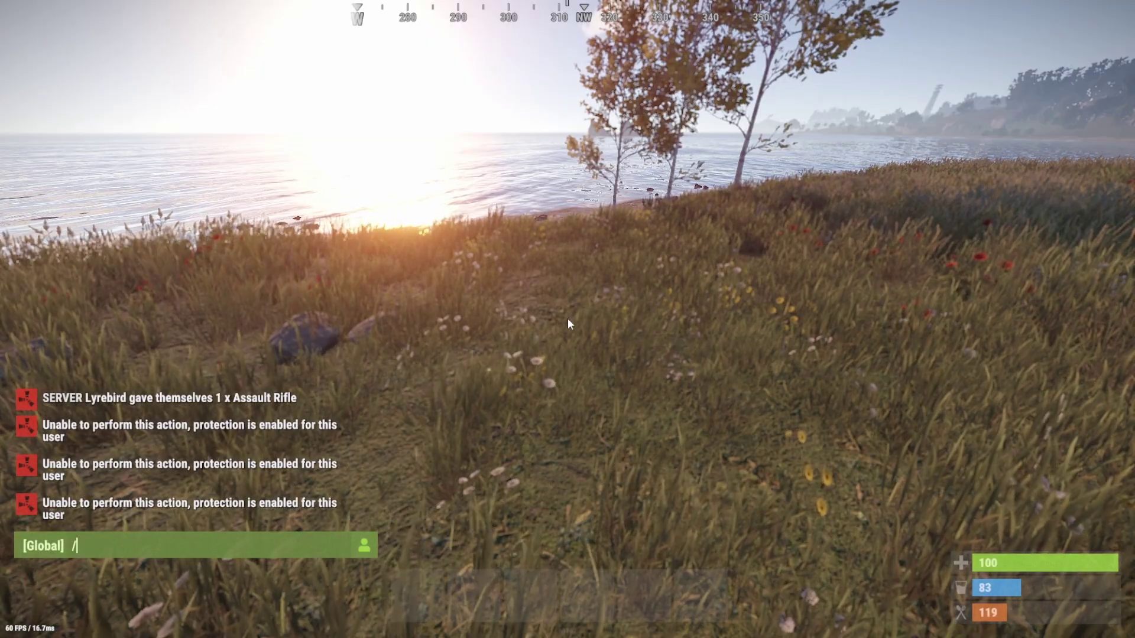
{"action": "type", "text": "perms"}
{"action": "key", "text": "Return"}
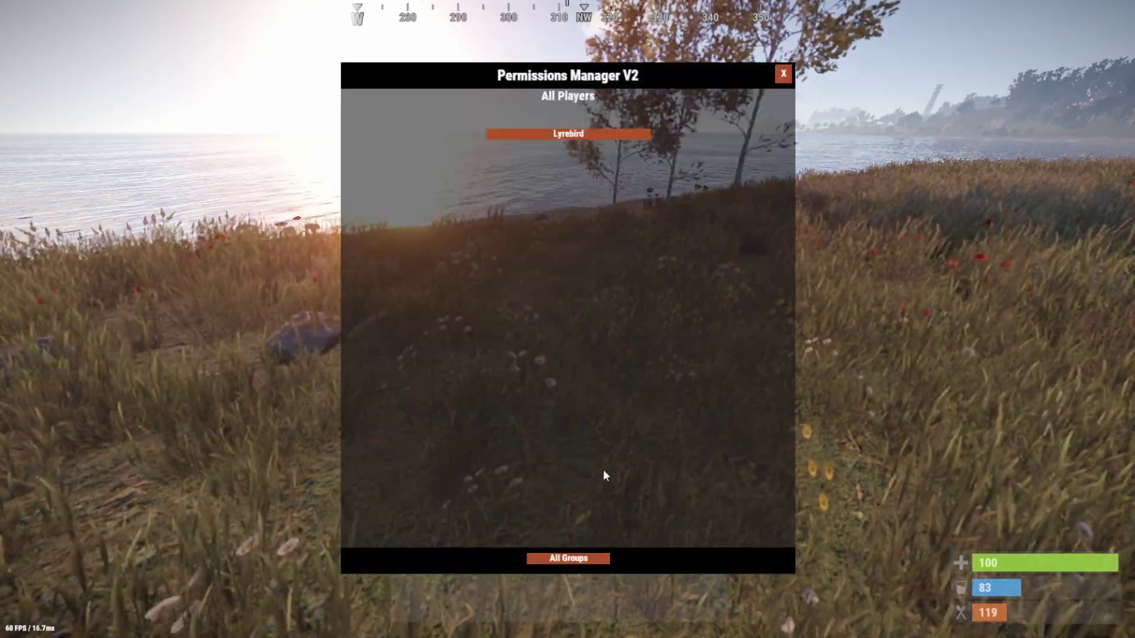
{"action": "left_click", "coordinate": [573, 563]}
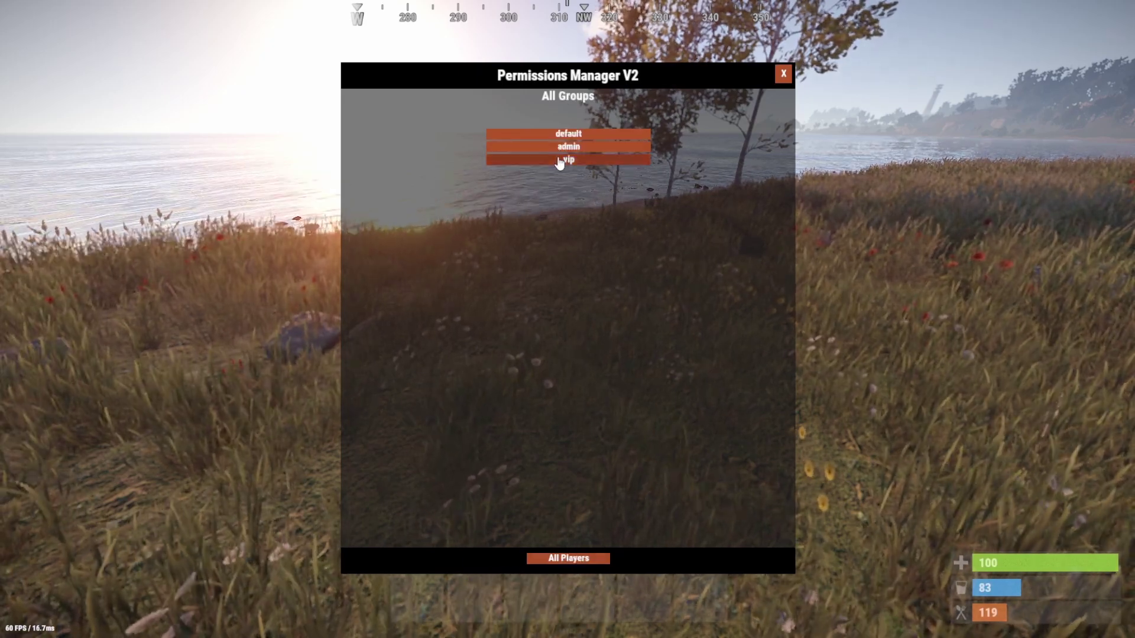
{"action": "left_click", "coordinate": [558, 159]}
{"action": "left_click", "coordinate": [444, 128]}
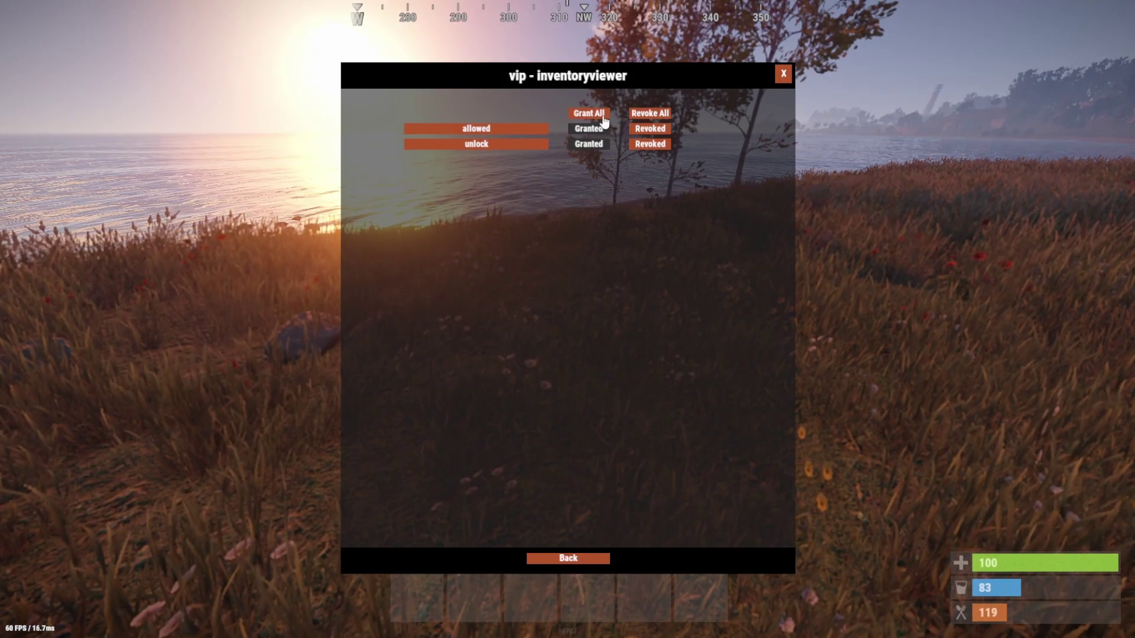
{"action": "left_click", "coordinate": [591, 114]}
{"action": "left_click", "coordinate": [783, 73]}
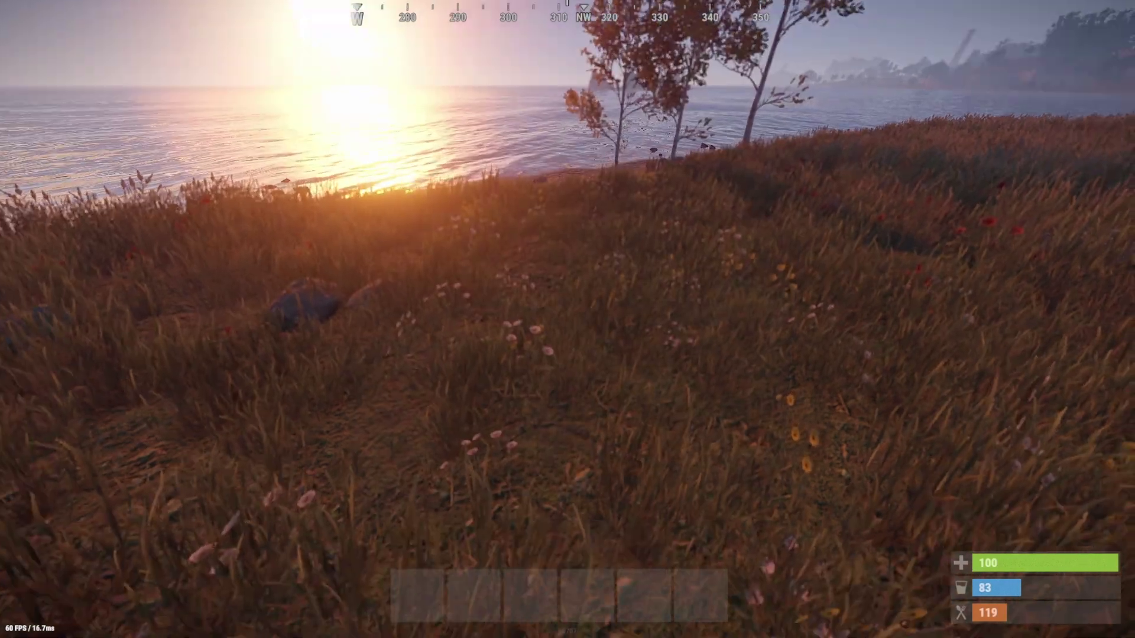
Reopen Player Administration with /padmin and use View Inventory on the player's control page.
{"action": "key", "text": "Return"}
{"action": "type", "text": "/padmin"}
{"action": "key", "text": "Return"}
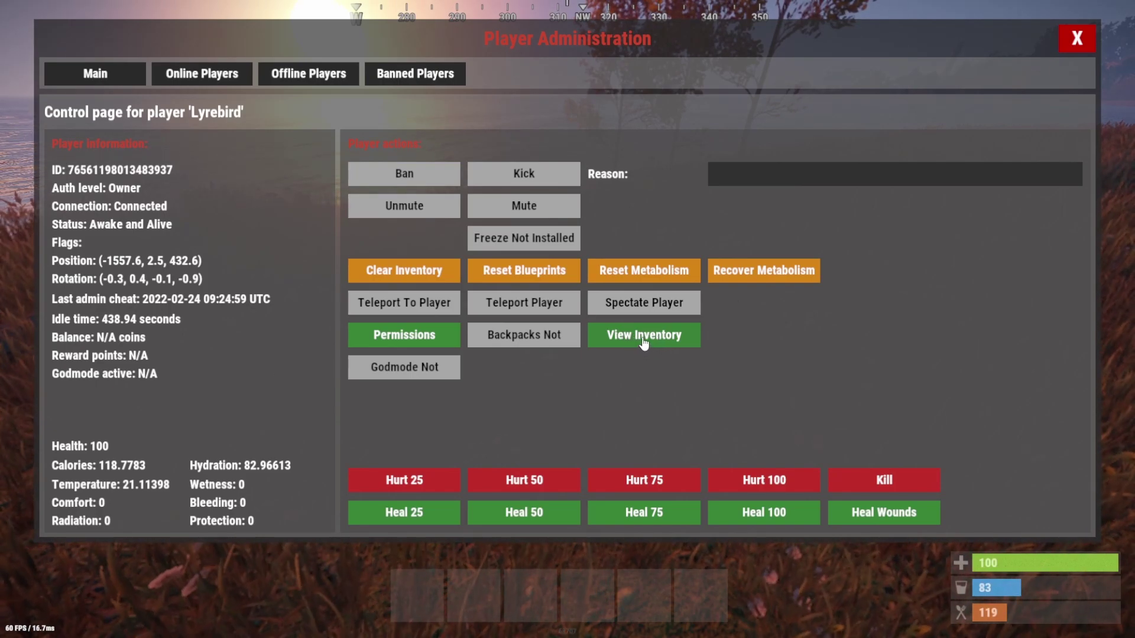
{"action": "left_click", "coordinate": [659, 348]}
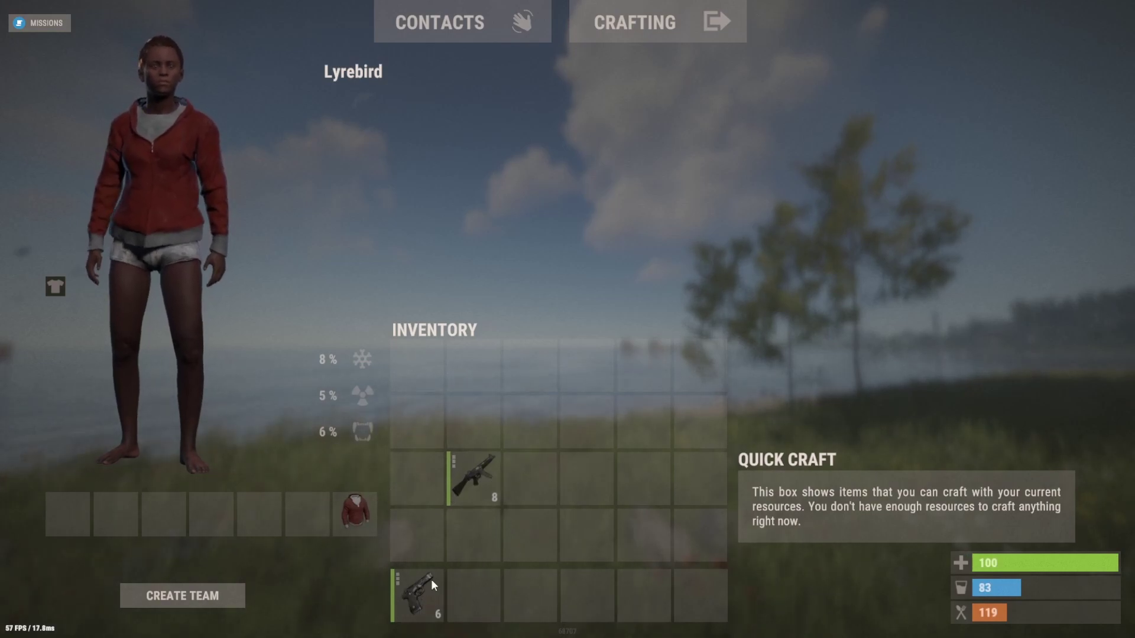
Close the character inventory, return to the online player's control page and view the player's inventory, clothing and belt.
{"action": "key", "text": "Tab"}
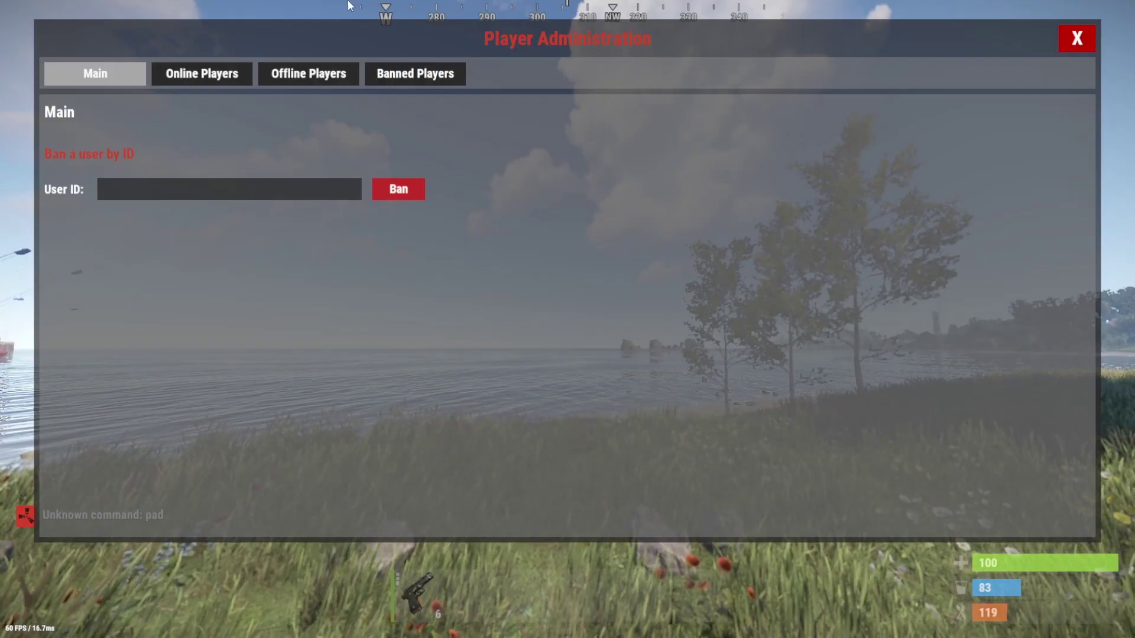
{"action": "left_click", "coordinate": [192, 75]}
{"action": "left_click", "coordinate": [167, 152]}
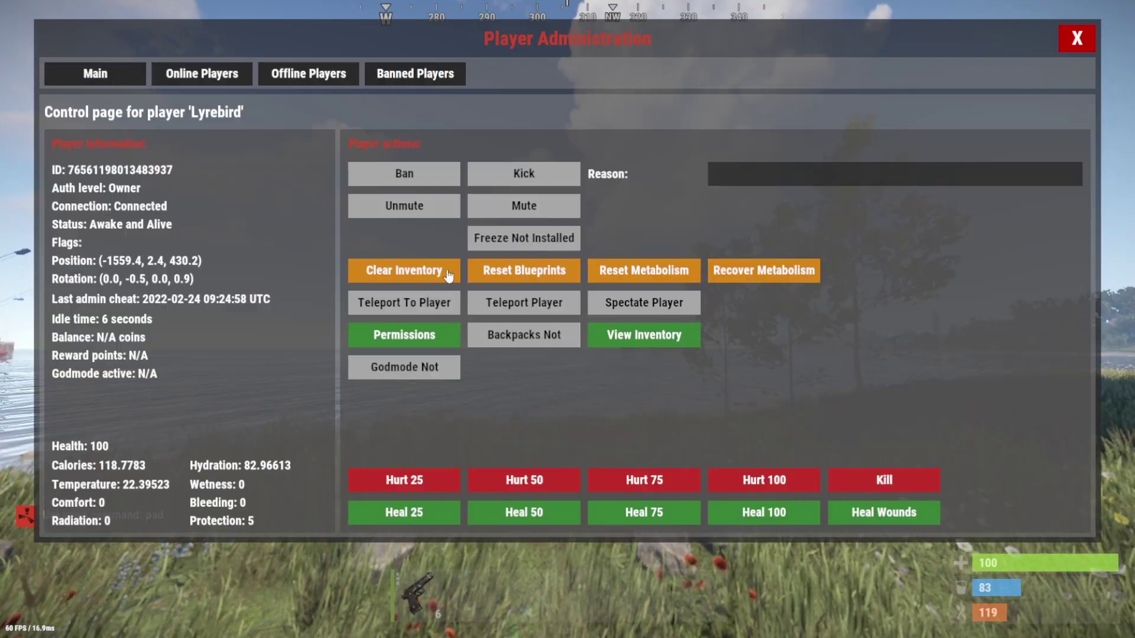
{"action": "left_click", "coordinate": [657, 331]}
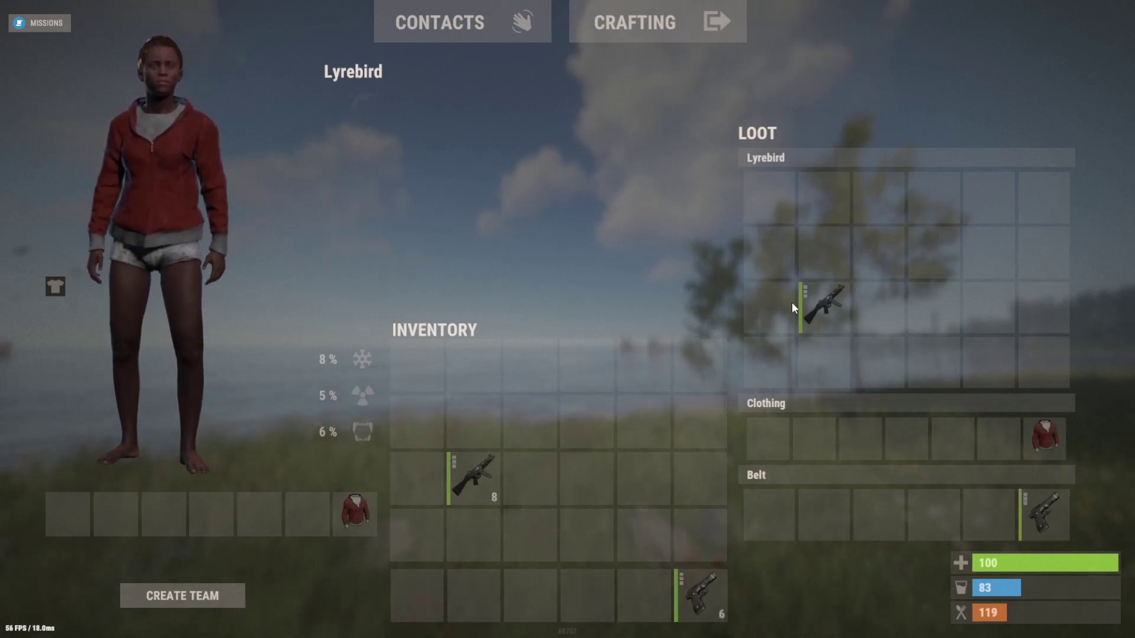
{"action": "key", "text": "F1"}
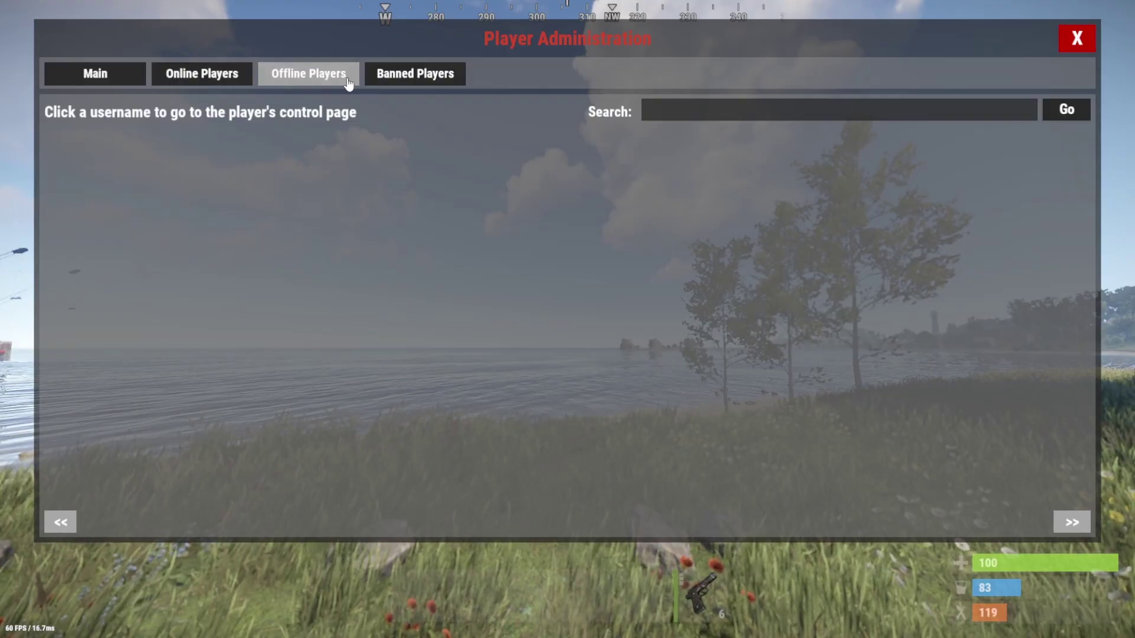
Look through the Banned Players and Online Players pages and open the online player's control page.
{"action": "left_click", "coordinate": [429, 76]}
{"action": "left_click", "coordinate": [219, 78]}
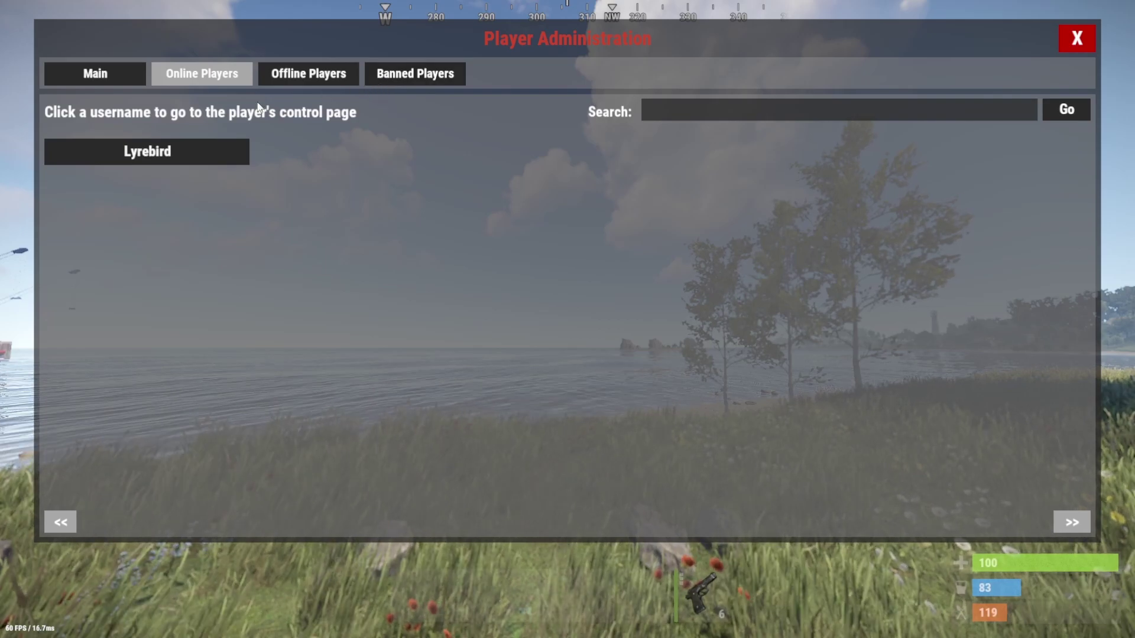
{"action": "left_click", "coordinate": [218, 155]}
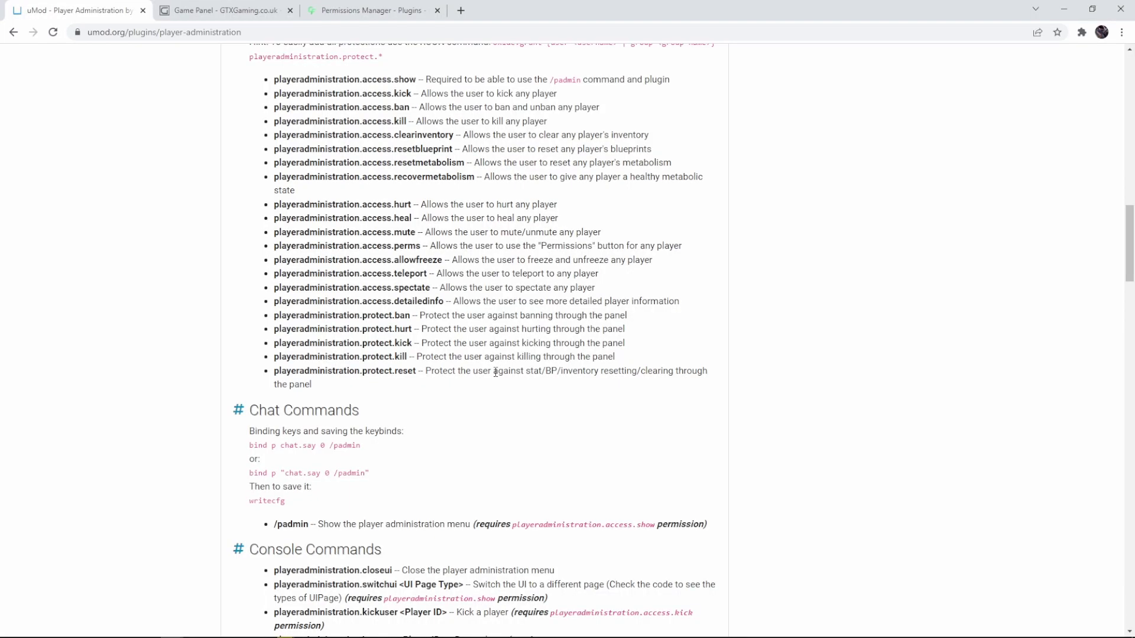
In the browser, examine the chat commands, console commands, configuration and permissions sections of the Player Administration plugin's uMod page.
{"action": "scroll", "coordinate": [496, 382], "scroll_direction": "down", "scroll_amount": 3}
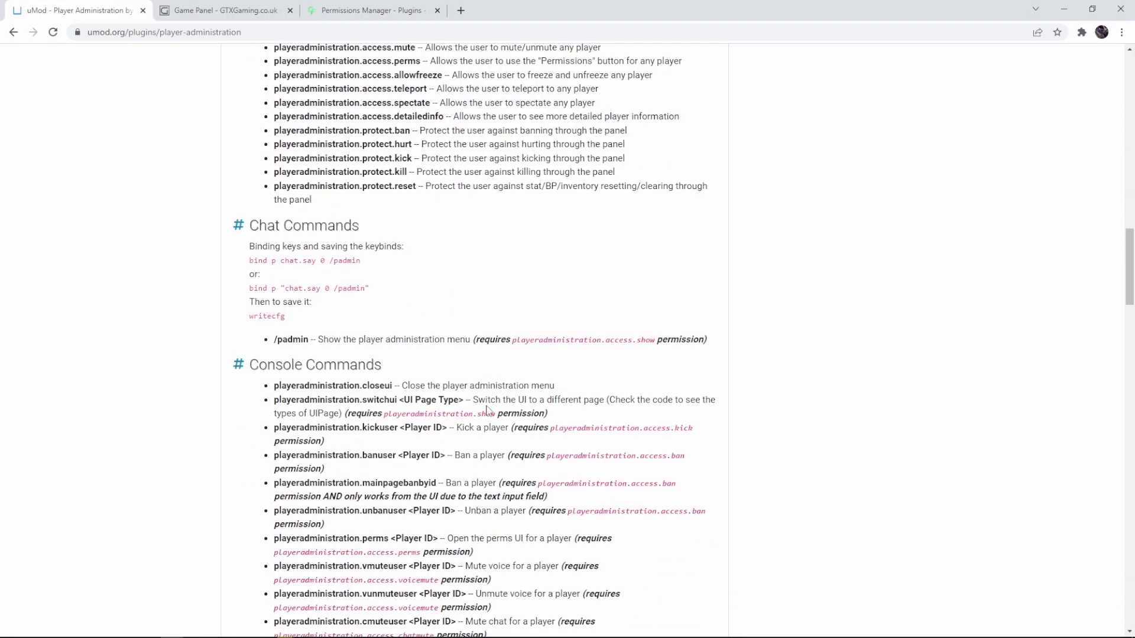
{"action": "scroll", "coordinate": [488, 409], "scroll_direction": "down", "scroll_amount": 2}
{"action": "scroll", "coordinate": [384, 393], "scroll_direction": "down", "scroll_amount": 2}
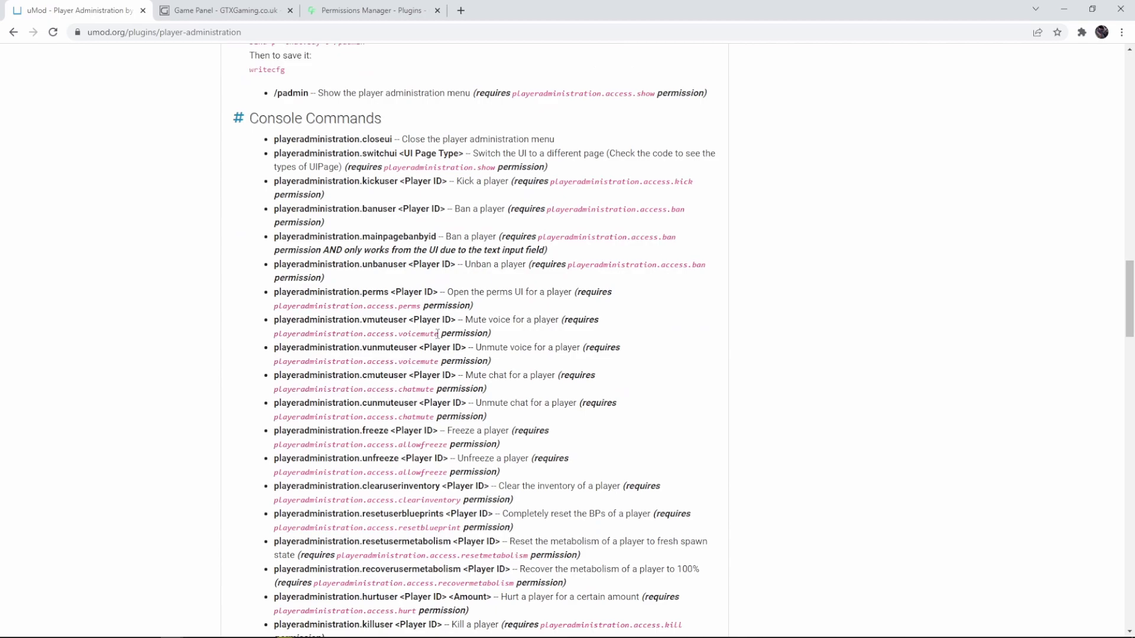
{"action": "scroll", "coordinate": [346, 297], "scroll_direction": "down", "scroll_amount": 12}
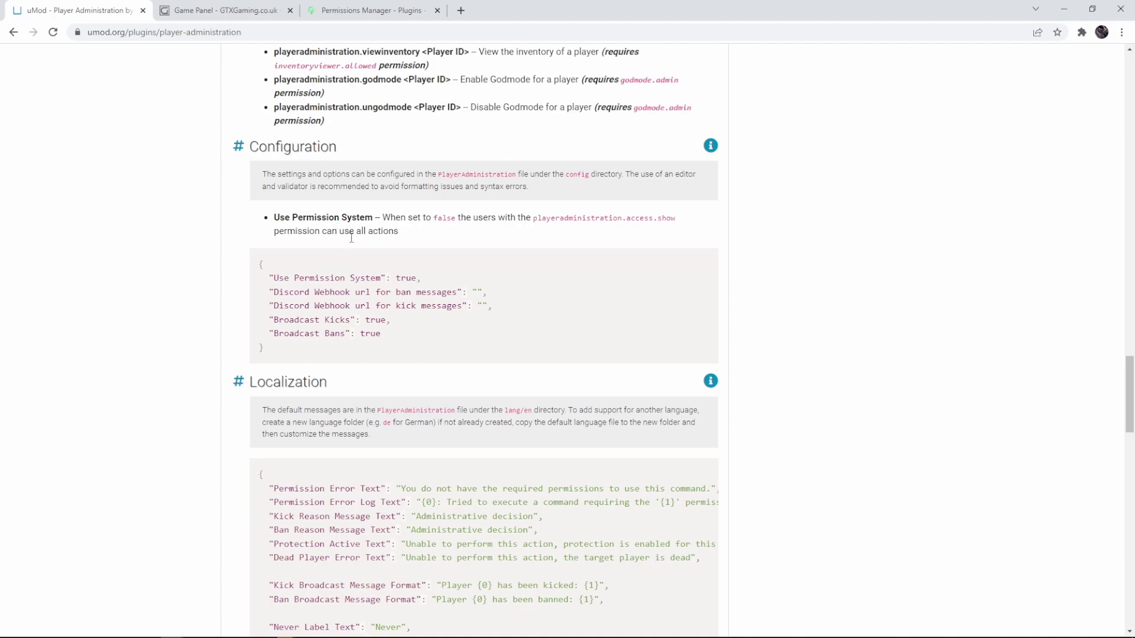
{"action": "scroll", "coordinate": [455, 273], "scroll_direction": "up", "scroll_amount": 2}
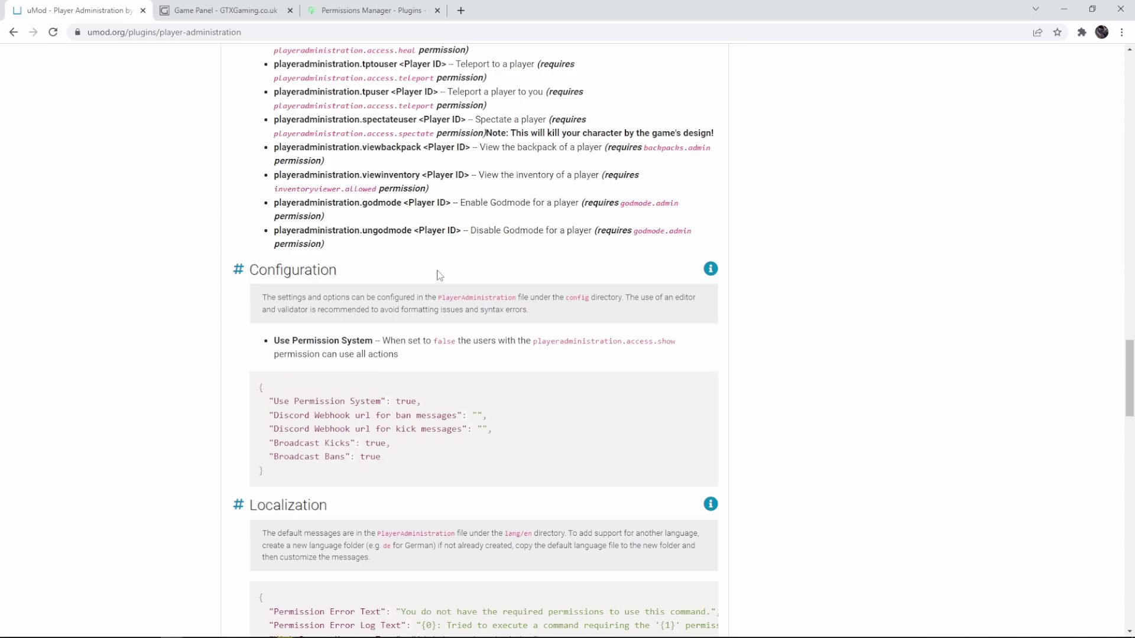
{"action": "scroll", "coordinate": [439, 275], "scroll_direction": "up", "scroll_amount": 2}
{"action": "scroll", "coordinate": [439, 353], "scroll_direction": "down", "scroll_amount": 3}
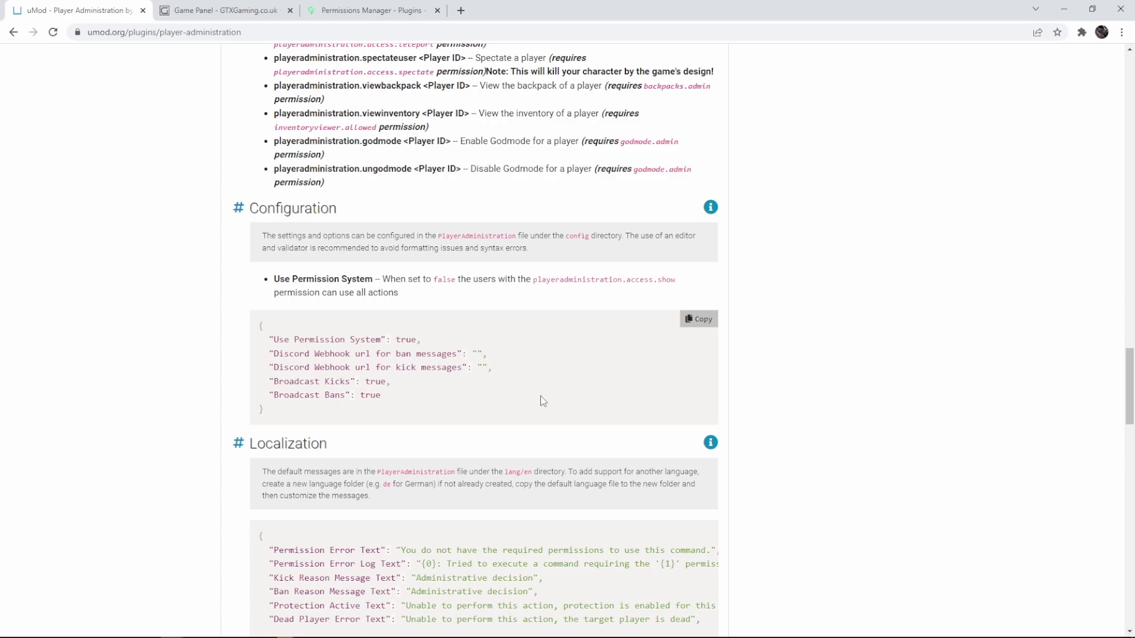
{"action": "scroll", "coordinate": [607, 517], "scroll_direction": "up", "scroll_amount": 15}
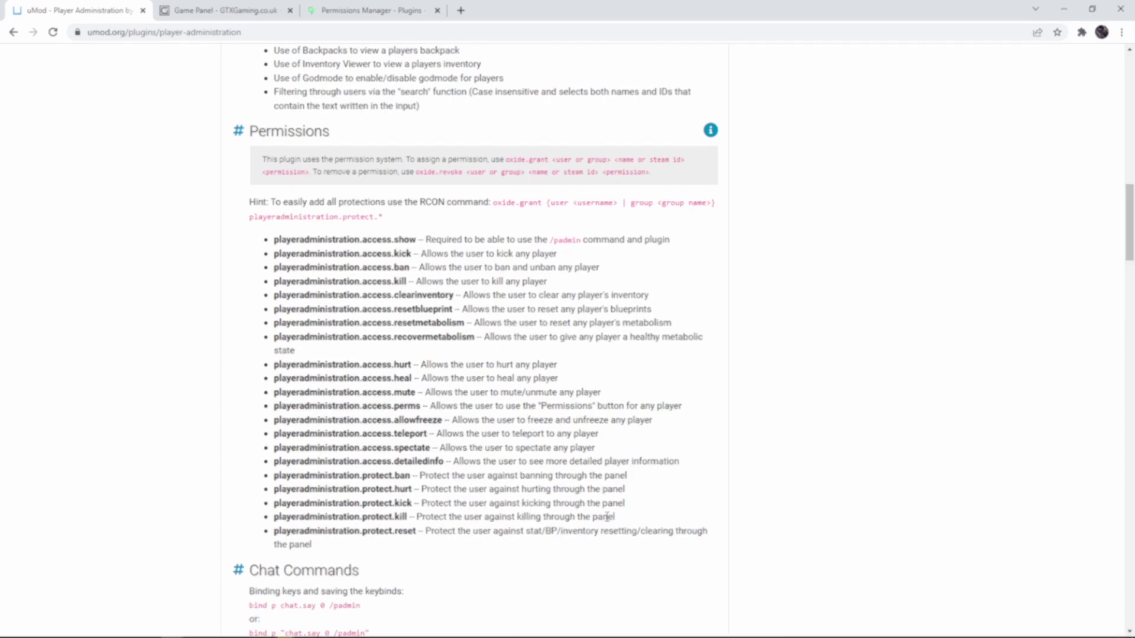